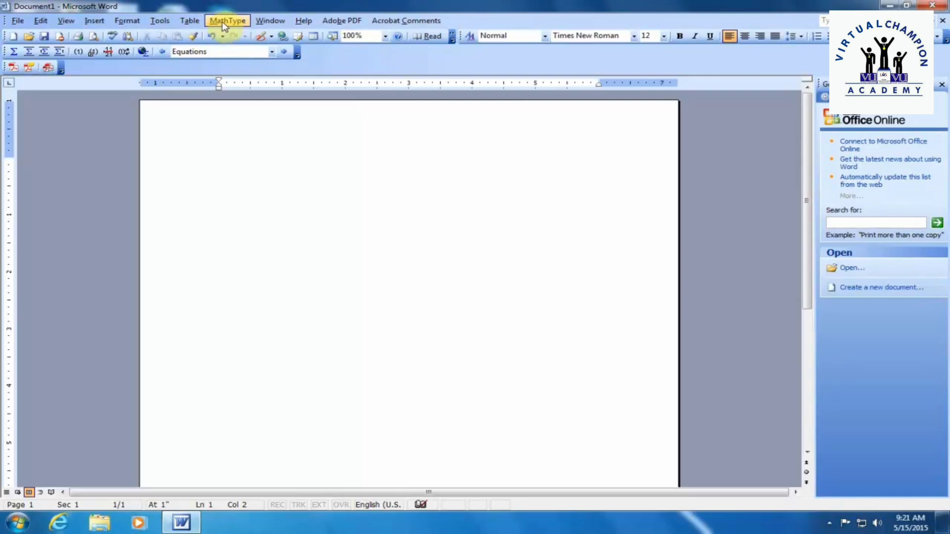
# - Insert an inline MathType equation in the blank document and enter x² + 3x − 5 = 0 as its first line
pyautogui.click(223, 23)
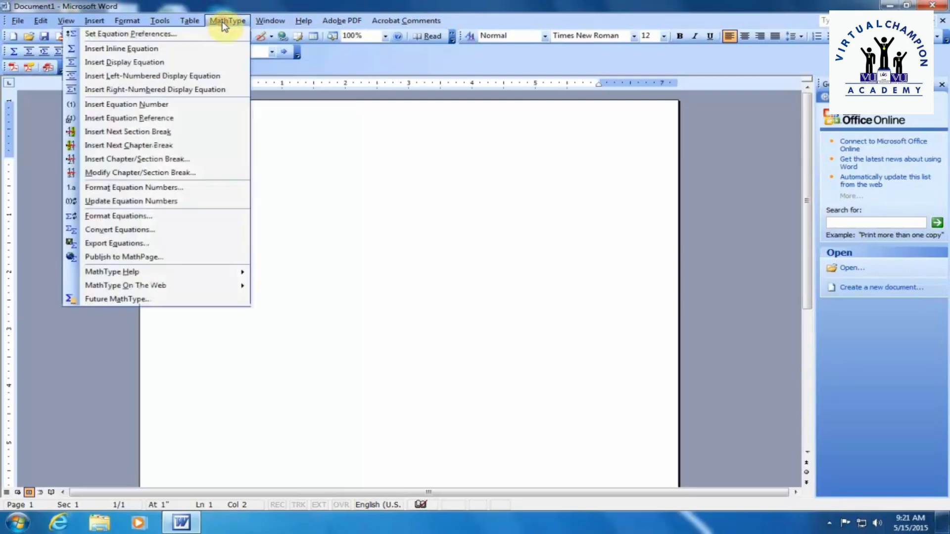
pyautogui.click(183, 53)
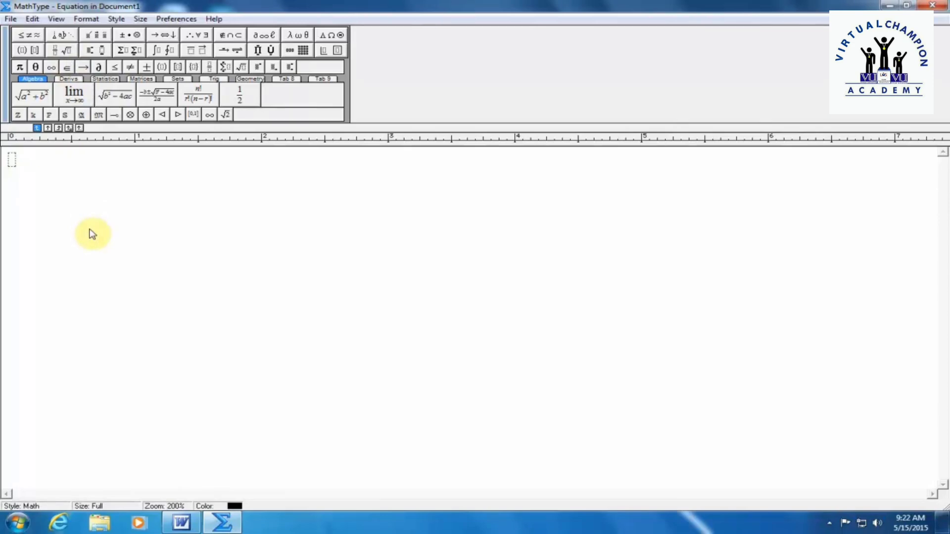
pyautogui.write('x')
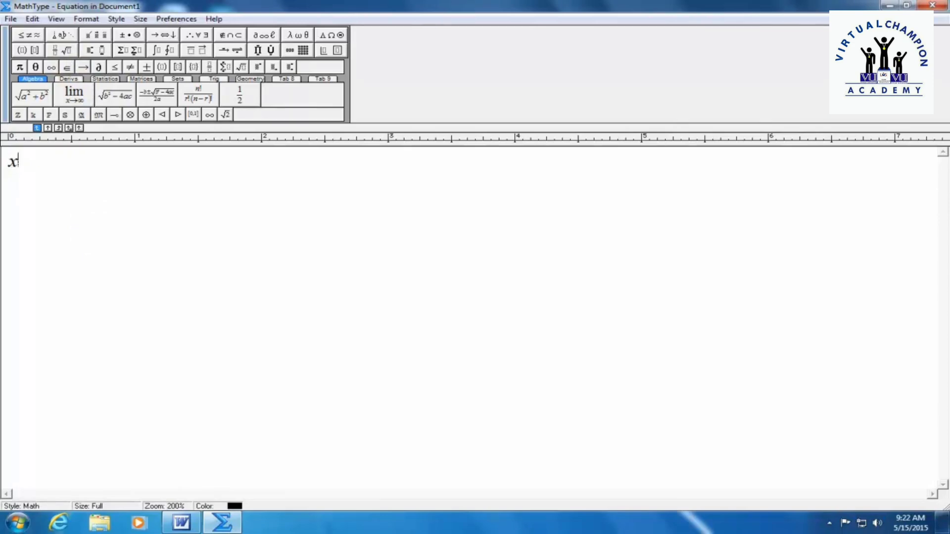
pyautogui.click(97, 52)
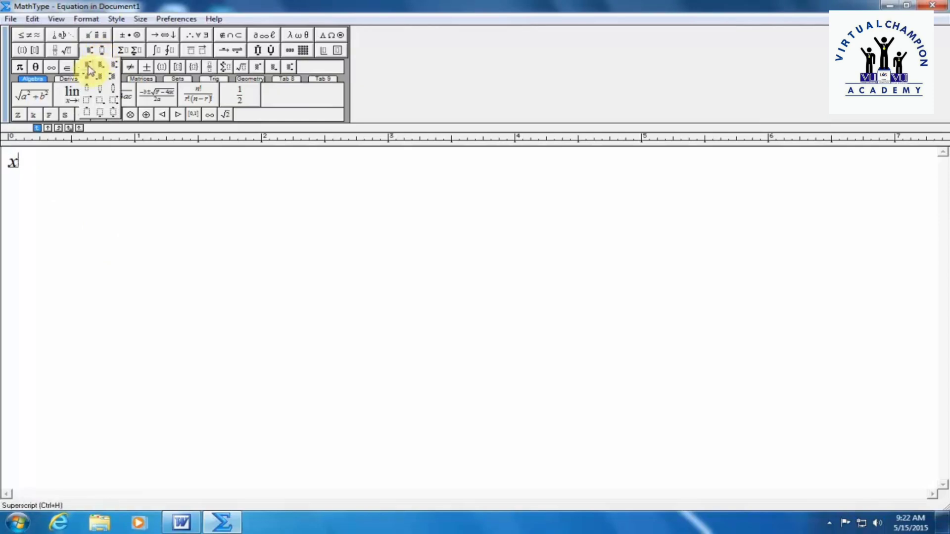
pyautogui.click(94, 68)
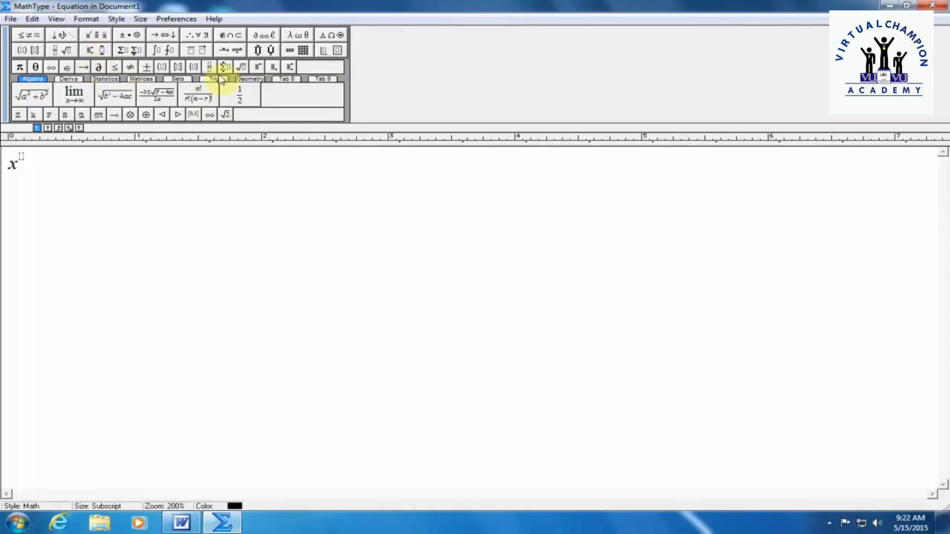
pyautogui.write('2')
pyautogui.press('Right')
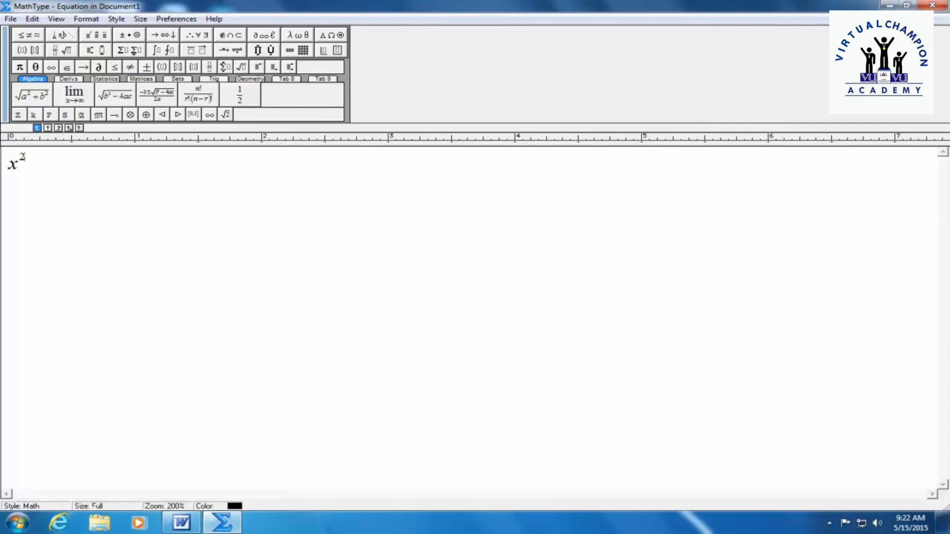
pyautogui.write('+3x-')
pyautogui.write('5=0')
pyautogui.press('Return')
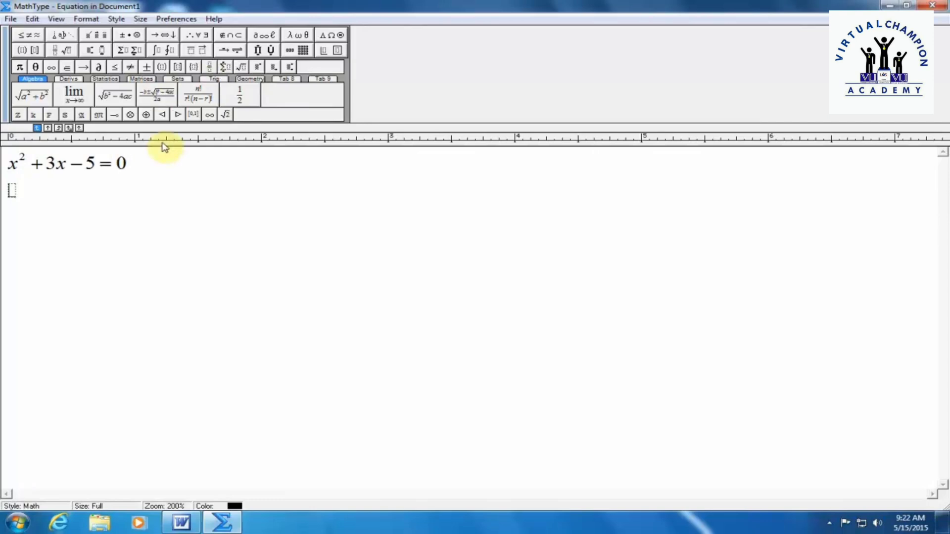
# - Begin the second equation line with the full-size fraction 5/4 followed by x +
pyautogui.click(60, 51)
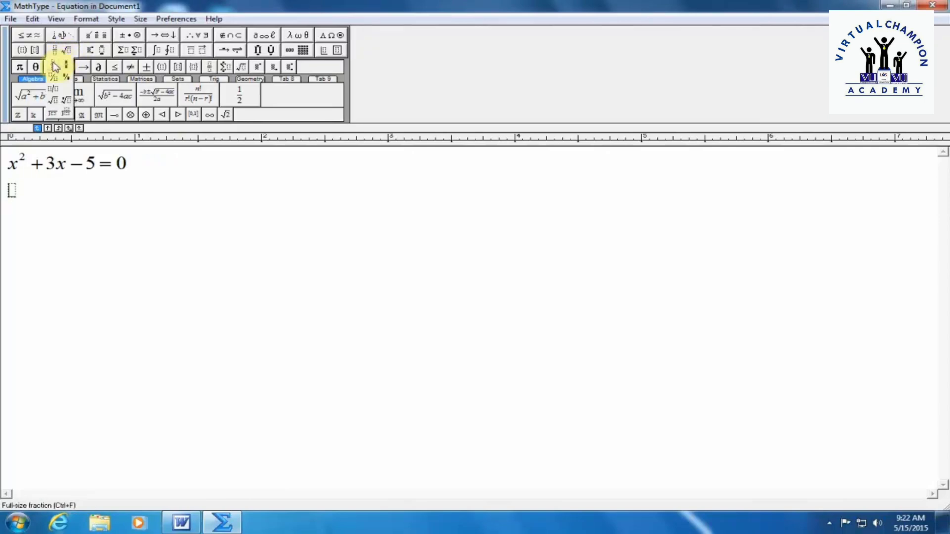
pyautogui.click(53, 67)
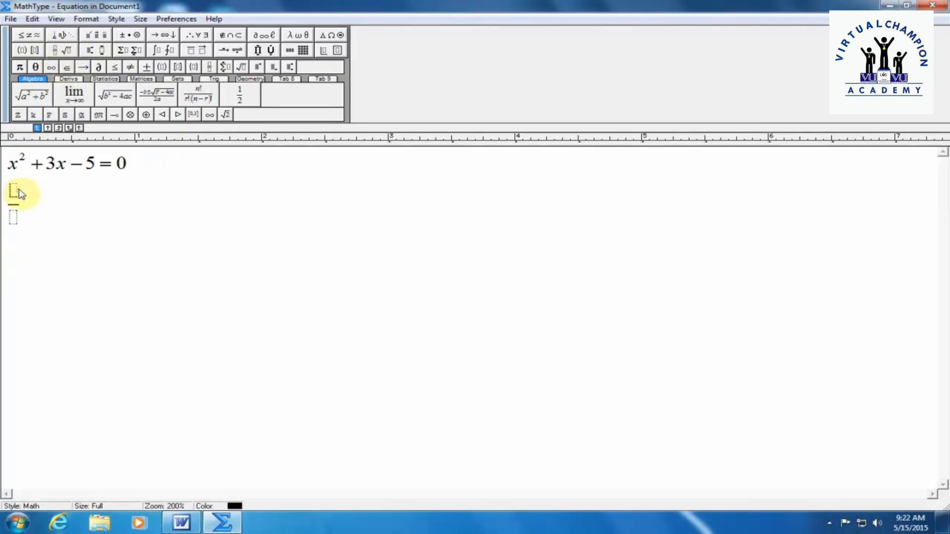
pyautogui.write('5/')
pyautogui.click(12, 217)
pyautogui.write('4')
pyautogui.press('Tab')
pyautogui.write('x +')
# - Complete the second equation line with a square root of x followed by = 5
pyautogui.click(66, 51)
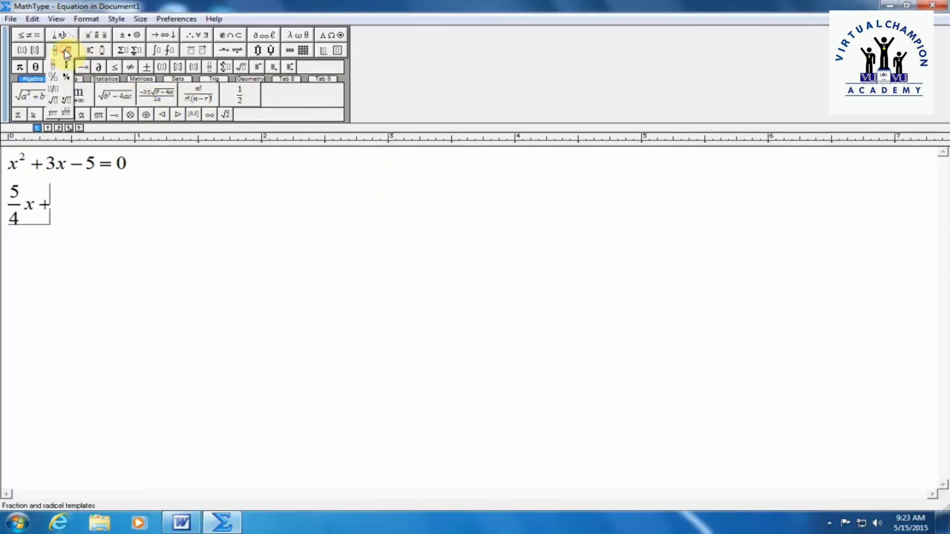
pyautogui.click(53, 99)
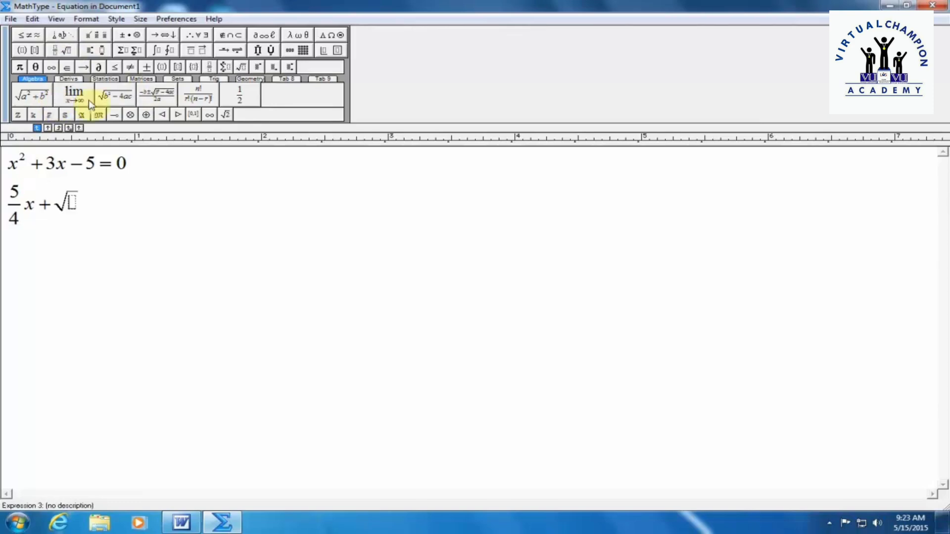
pyautogui.write('x')
pyautogui.press('Tab')
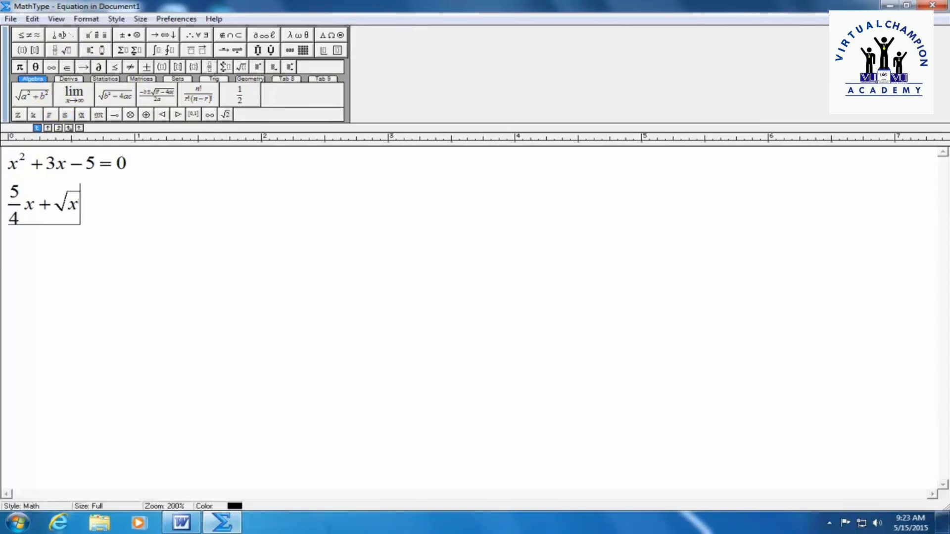
pyautogui.write('= 5')
pyautogui.press('Return')
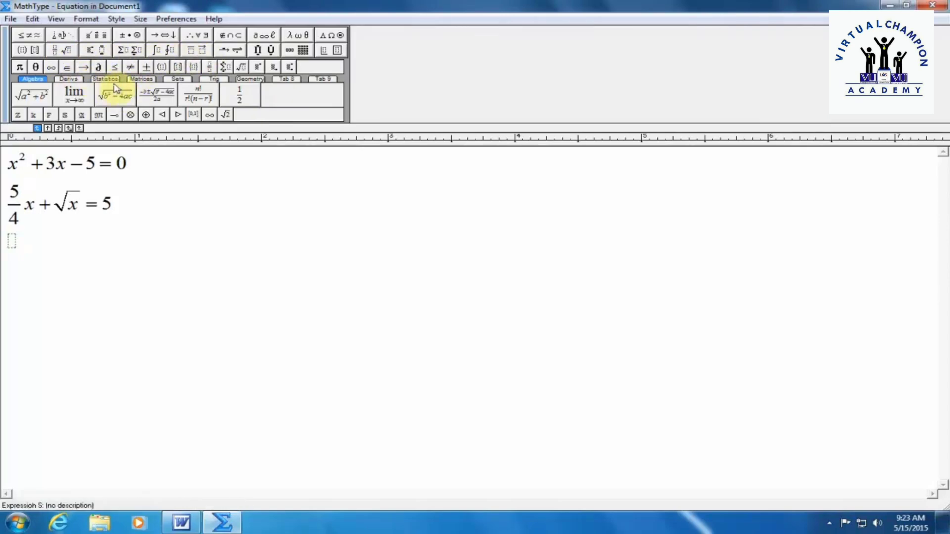
# - Enter the inequality 3x + 5 ≤ 10 as the third line
pyautogui.write('3x+5')
pyautogui.click(114, 70)
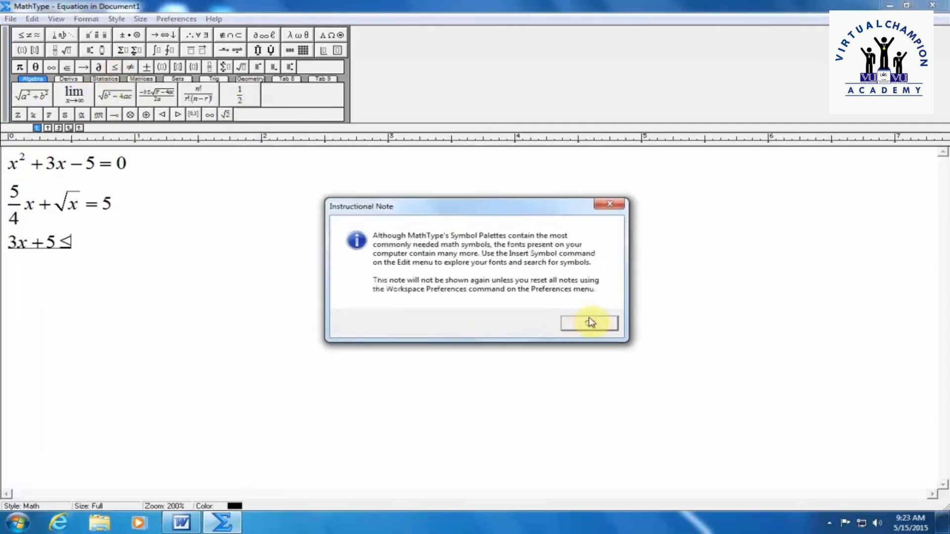
pyautogui.click(590, 322)
pyautogui.write('10')
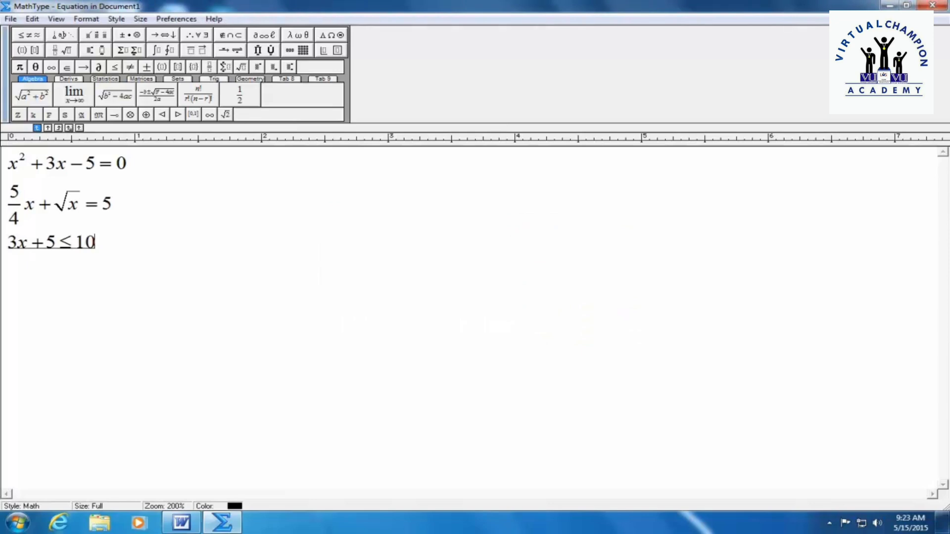
pyautogui.press('Return')
# - Enter T with subscript n, followed by = 5, as the fourth line
pyautogui.write('T')
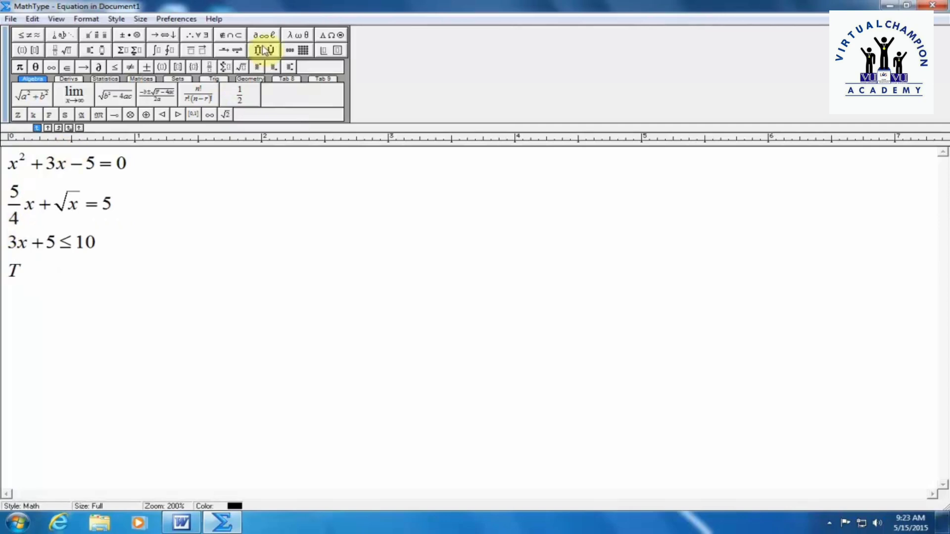
pyautogui.click(101, 51)
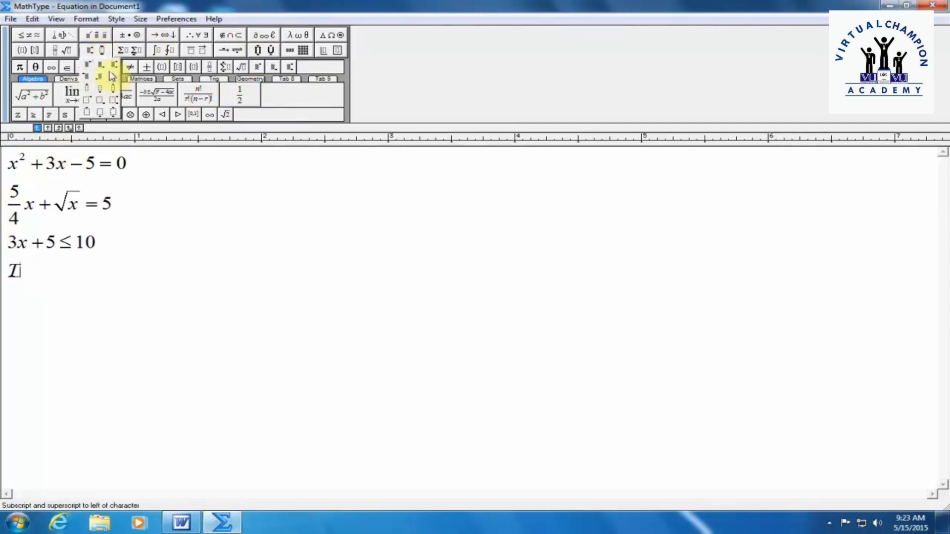
pyautogui.click(102, 67)
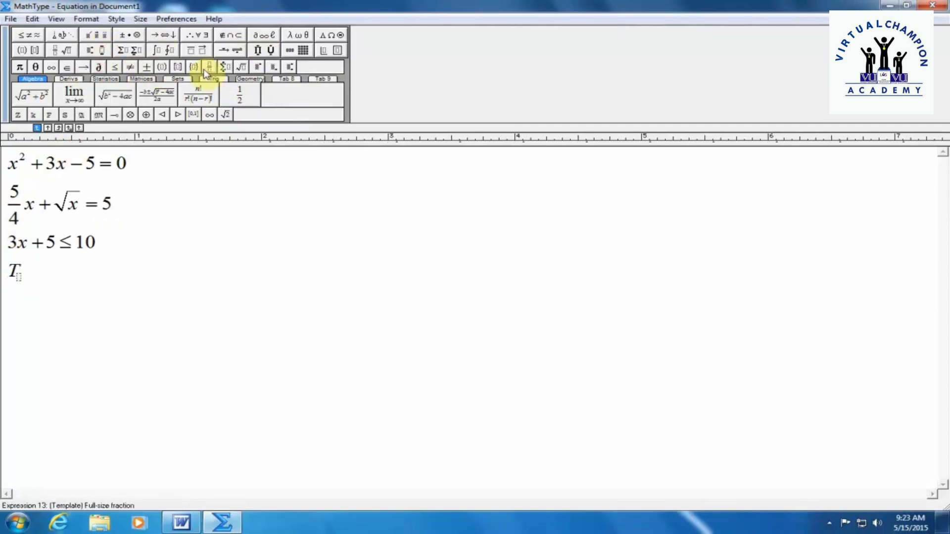
pyautogui.write('n=')
pyautogui.press('BackSpace')
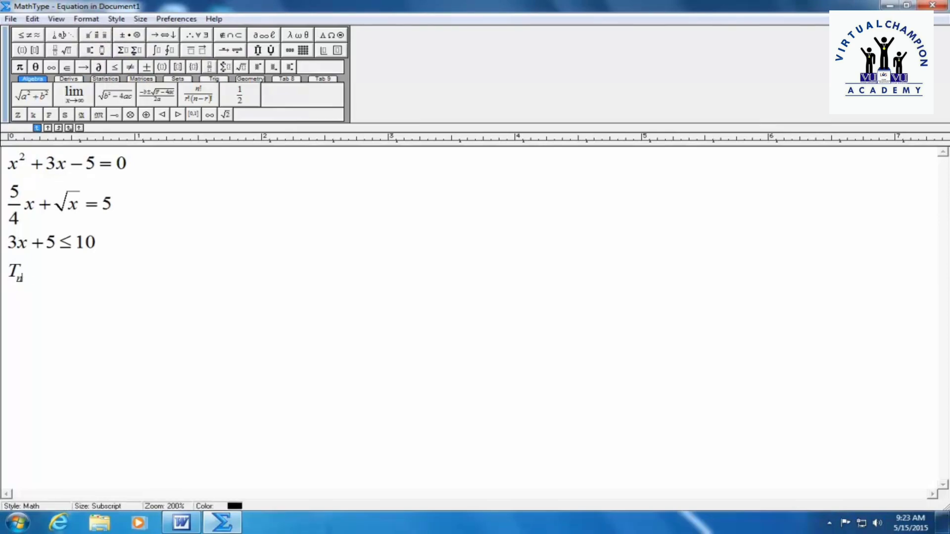
pyautogui.press('Tab')
pyautogui.write('= 5')
pyautogui.press('Return')
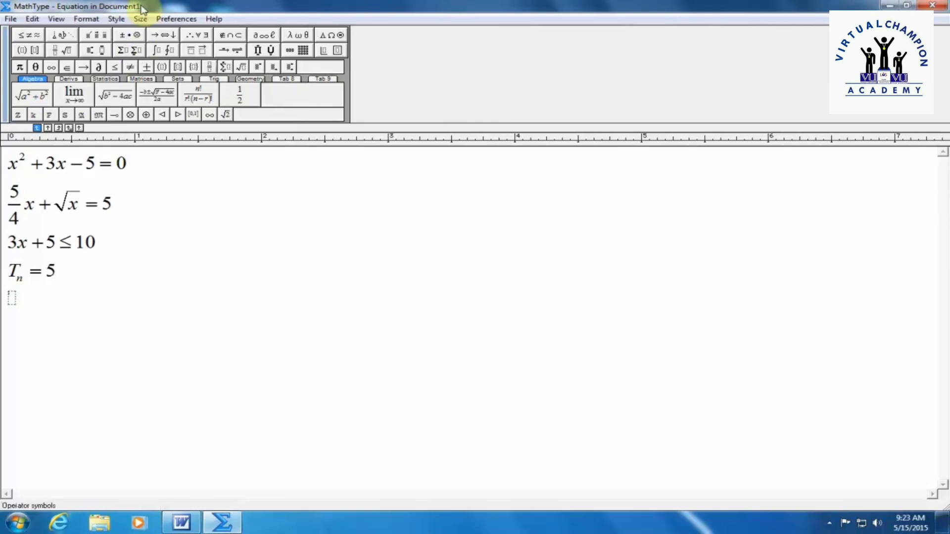
# - Insert the ready-made √(a² + b²) expression on the fifth line and change a² to x³
pyautogui.click(28, 99)
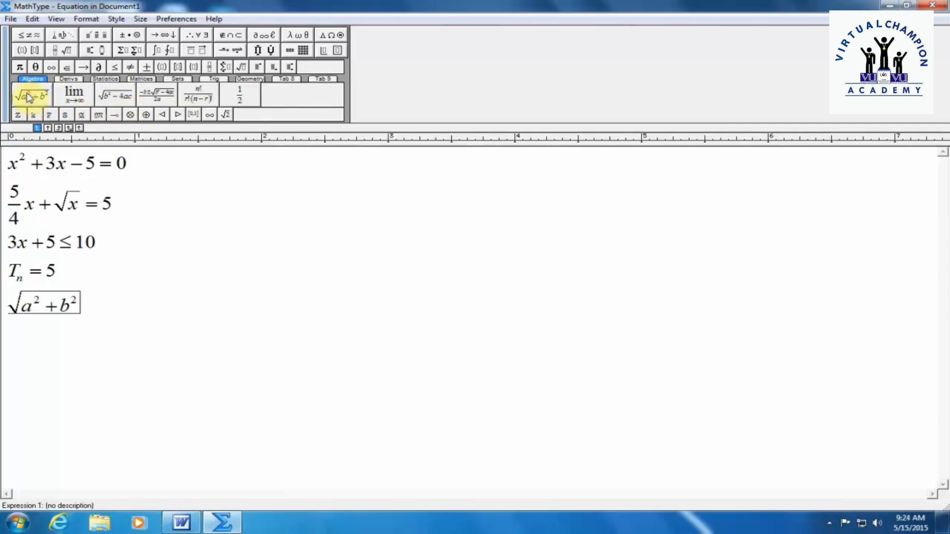
pyautogui.click(21, 306)
pyautogui.hotkey('shift', 'Right')
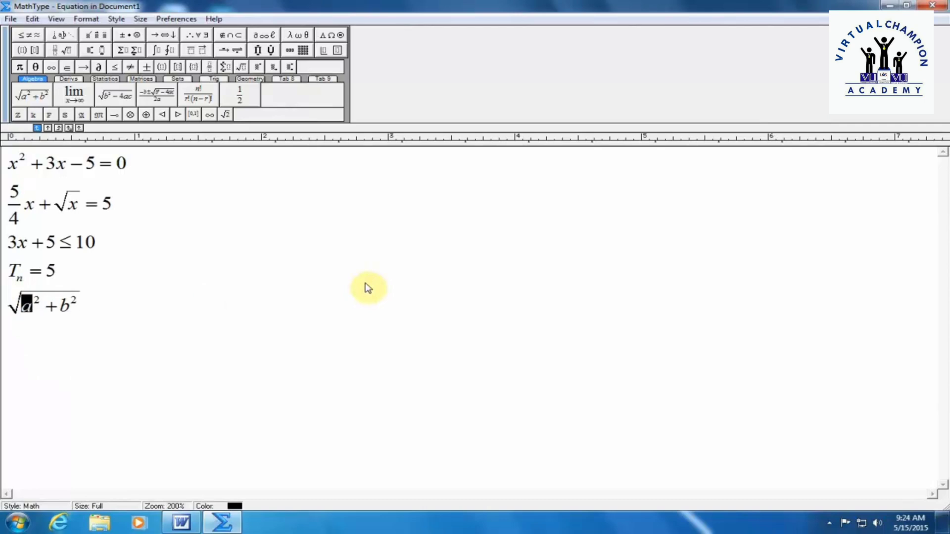
pyautogui.write('x')
pyautogui.press('Right')
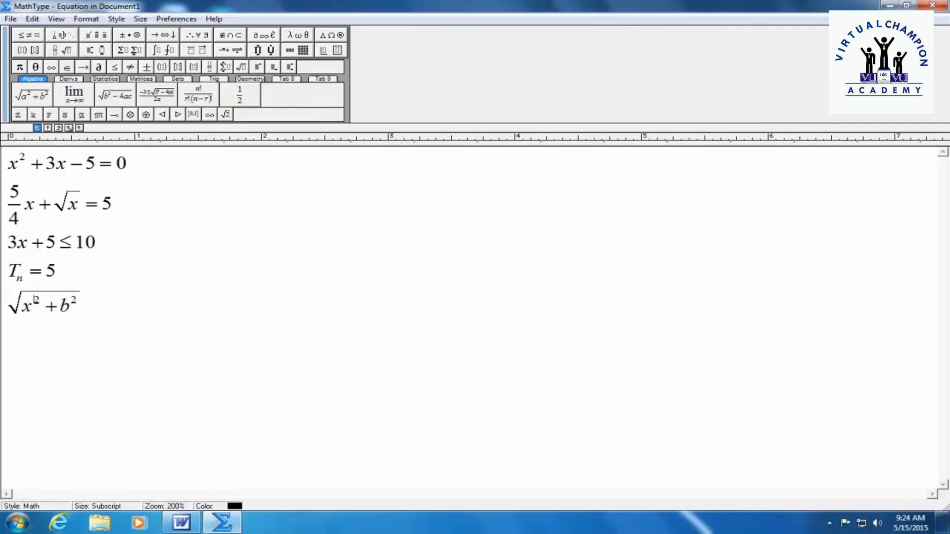
pyautogui.hotkey('shift', 'Right')
pyautogui.write('3')
# - Change b² under the root to y⁴ and add = 10 after the radical
pyautogui.press('Right')
pyautogui.press('Right')
pyautogui.press('Right')
pyautogui.press('Left')
pyautogui.write('y')
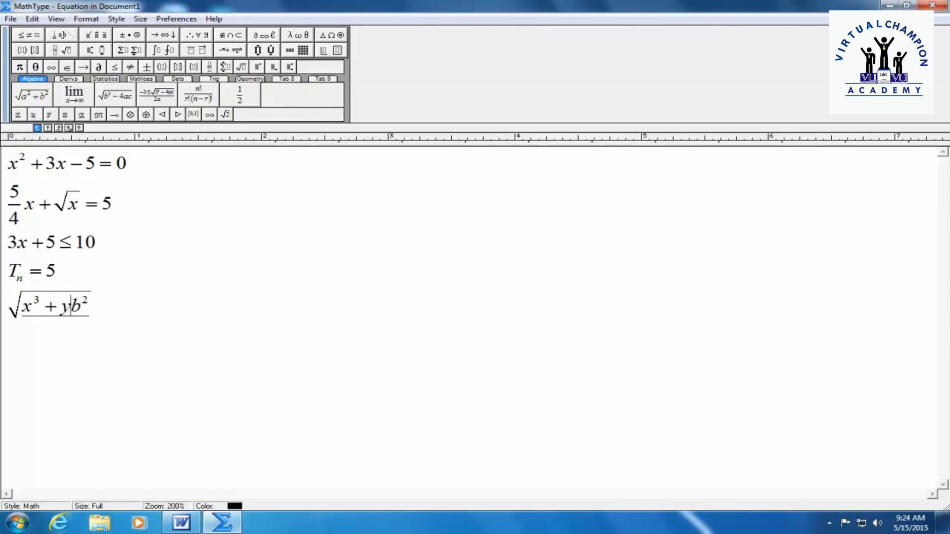
pyautogui.press('Delete')
pyautogui.press('Right')
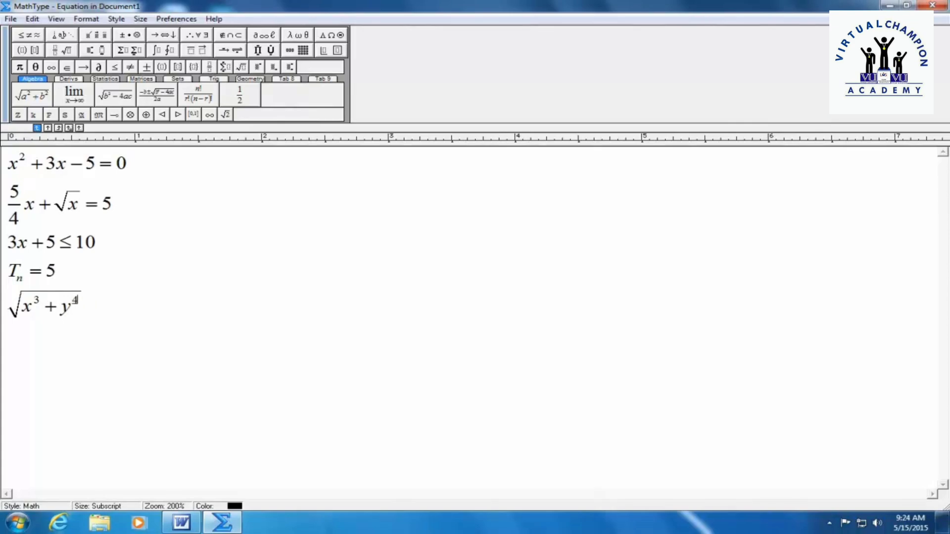
pyautogui.press('Right')
pyautogui.press('Right')
pyautogui.write('= 10')
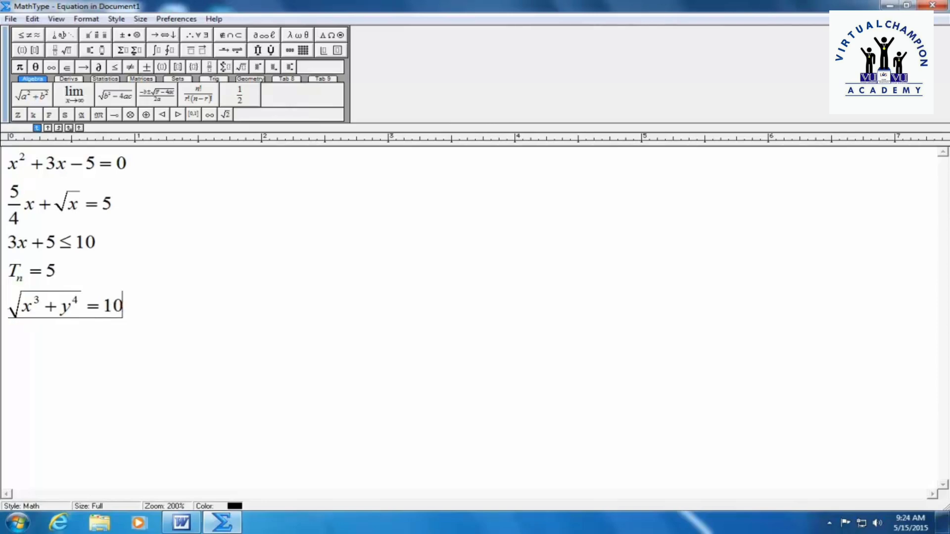
pyautogui.press('Return')
# - Insert the ready-made n!/(r!(n − r)!) expression on the sixth line and change its numerator to 10!
pyautogui.click(207, 100)
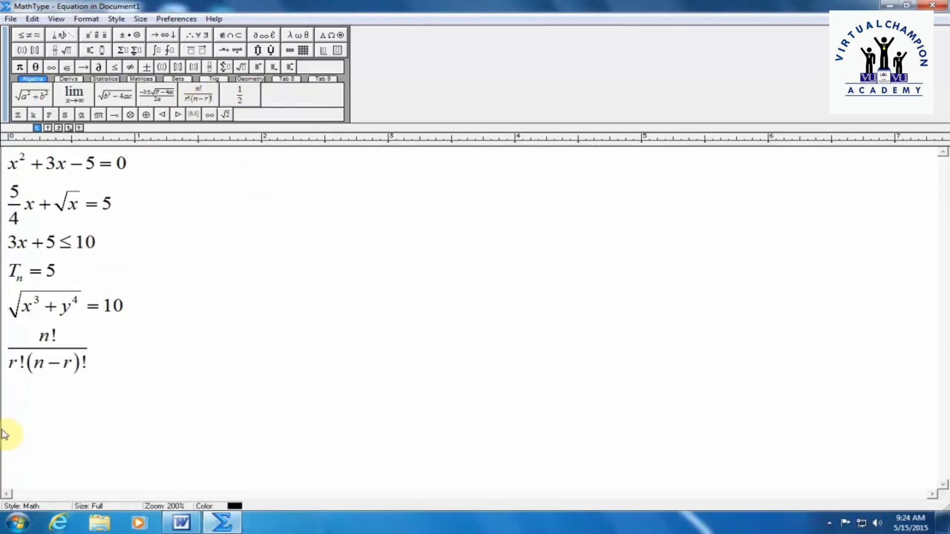
pyautogui.click(42, 339)
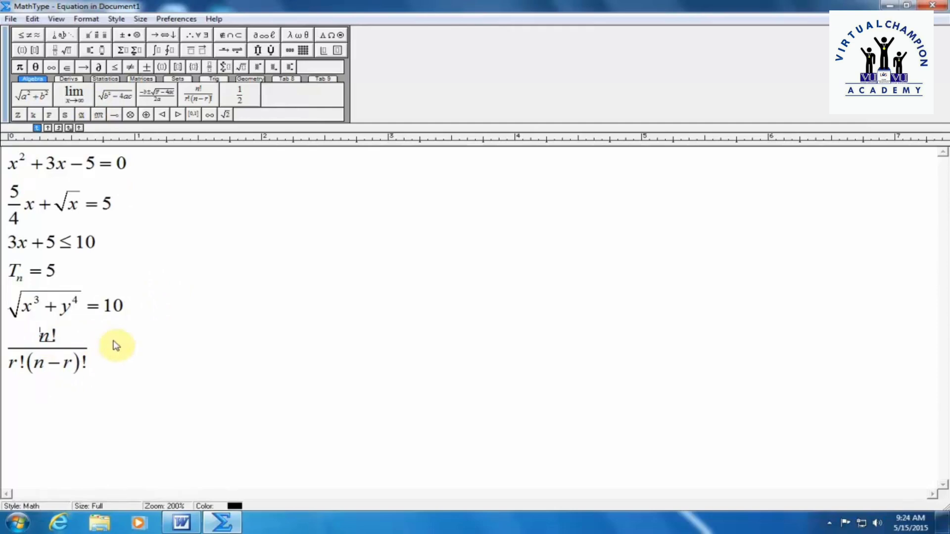
pyautogui.press('BackSpace')
pyautogui.write('10')
# - Change r! at the start of the fraction's denominator to 3!
pyautogui.press('Down')
pyautogui.press('Left')
pyautogui.press('Left')
pyautogui.press('Left')
pyautogui.press('Left')
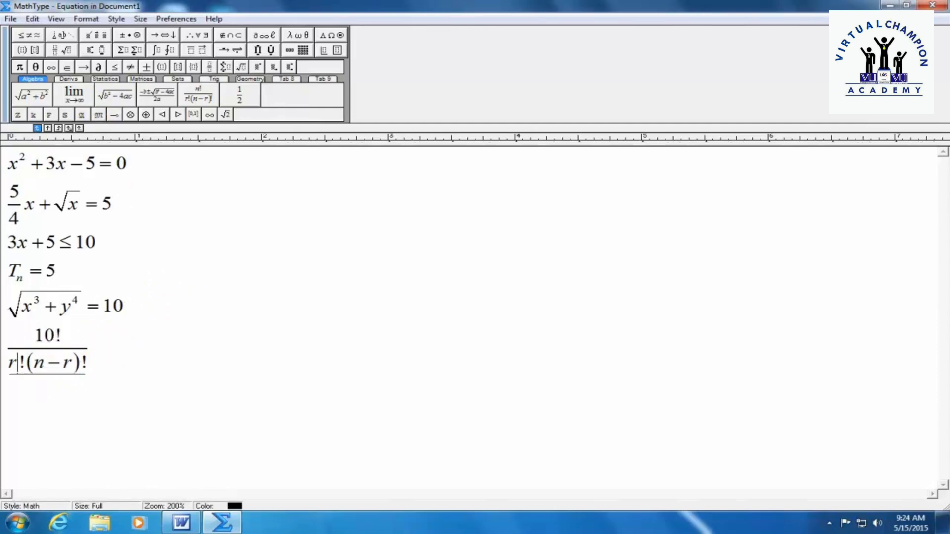
pyautogui.press('Delete')
pyautogui.write('3')
# - Change the bracketed term (n − r) in the denominator to (10 − 3)
pyautogui.press('Right')
pyautogui.press('Right')
pyautogui.press('Right')
pyautogui.press('BackSpace')
pyautogui.write('10')
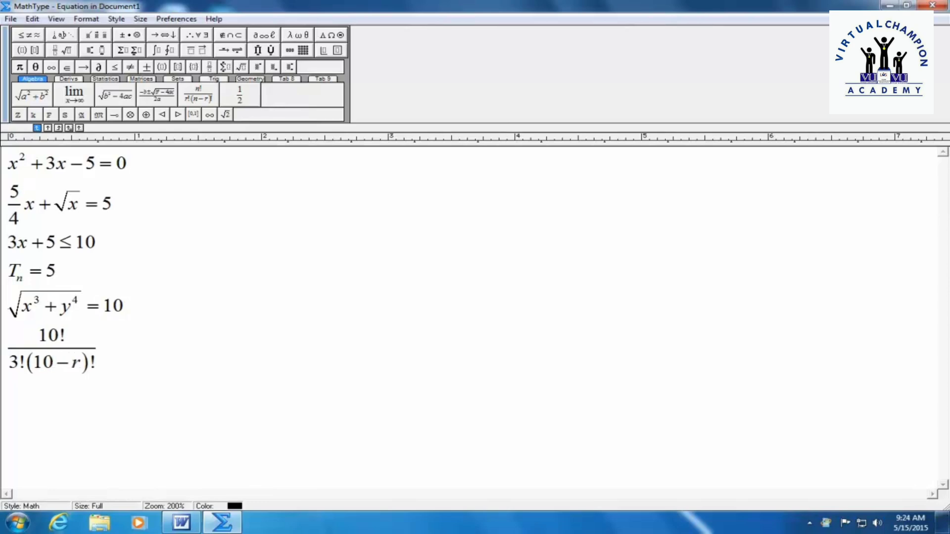
pyautogui.press('Delete')
pyautogui.write('3')
# - Add = 50 after the factorial fraction and start a new line below it
pyautogui.press('Right')
pyautogui.press('Right')
pyautogui.press('Right')
pyautogui.write('=')
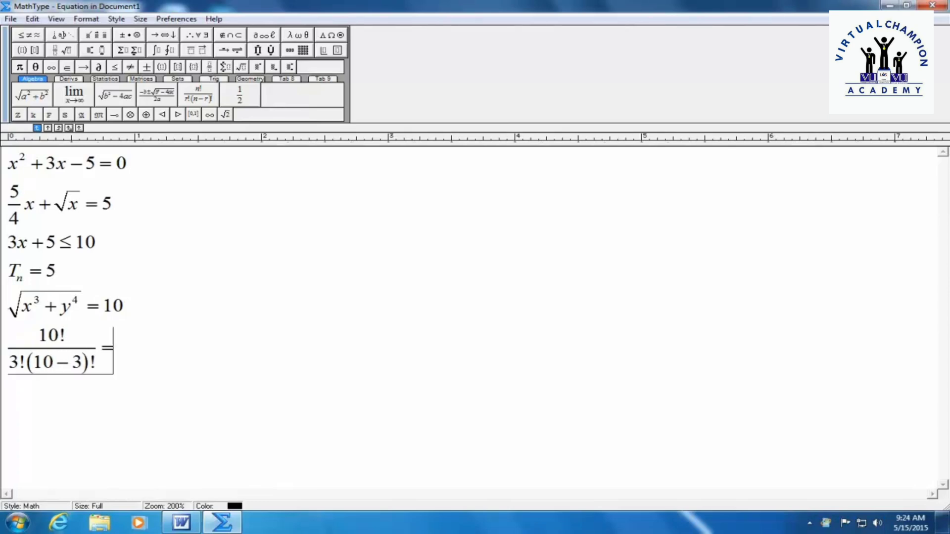
pyautogui.write('50')
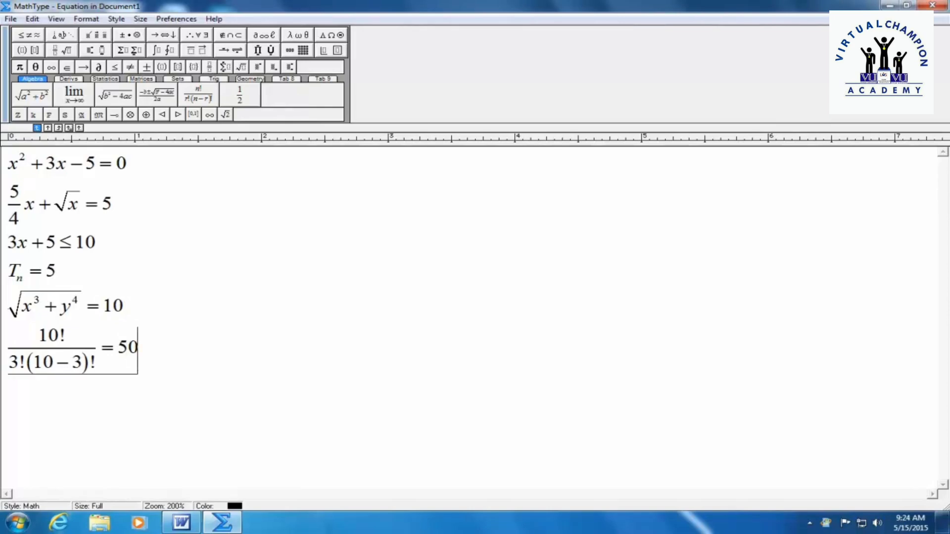
pyautogui.press('Return')
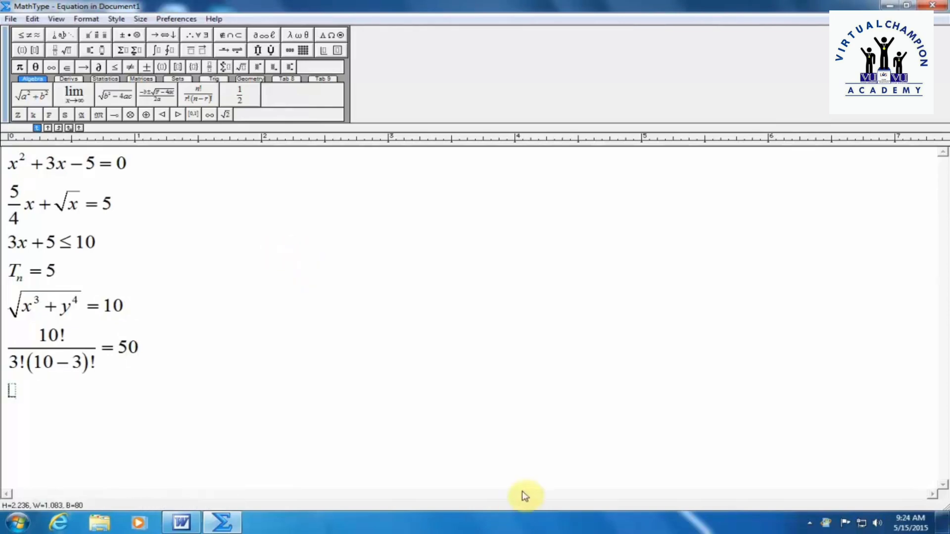
# - Save a copy of the equations to the Desktop as a Windows Metafile named as1
pyautogui.click(11, 19)
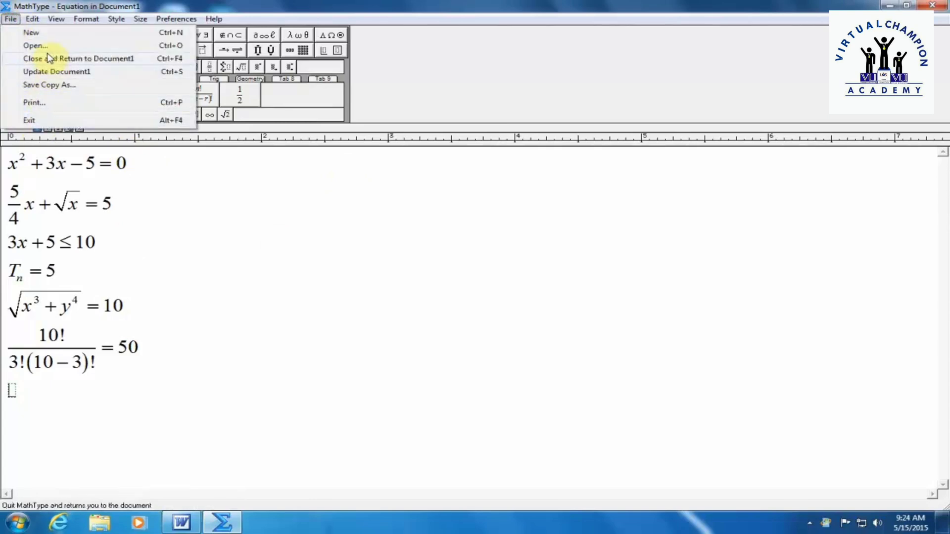
pyautogui.click(68, 85)
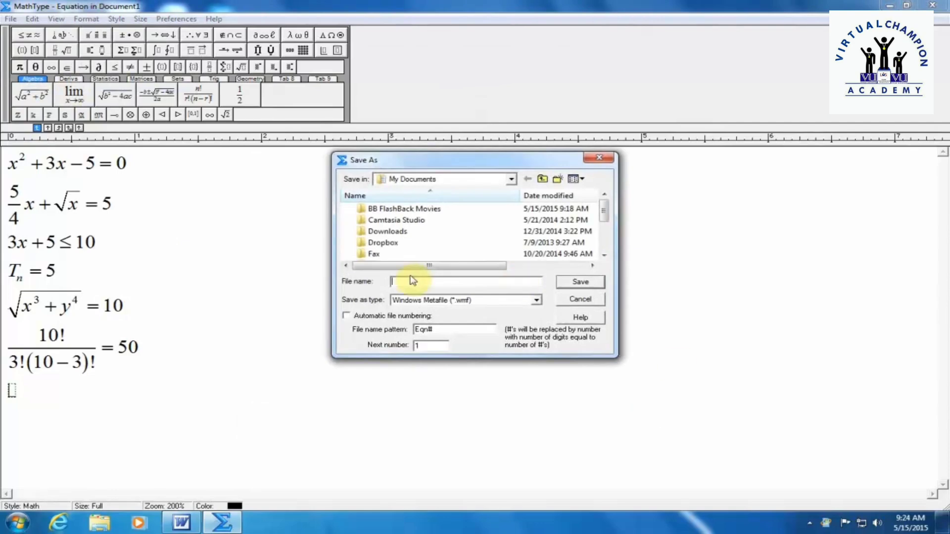
pyautogui.click(505, 179)
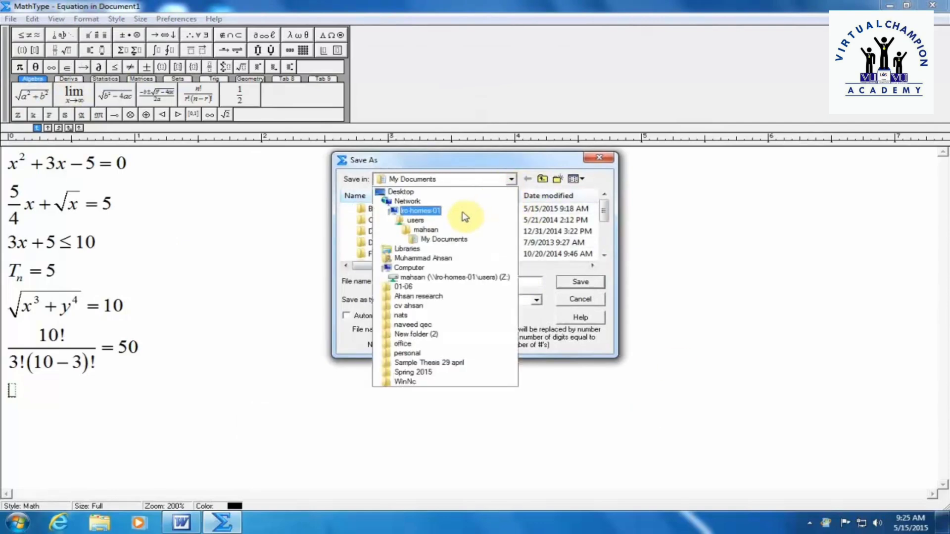
pyautogui.click(411, 192)
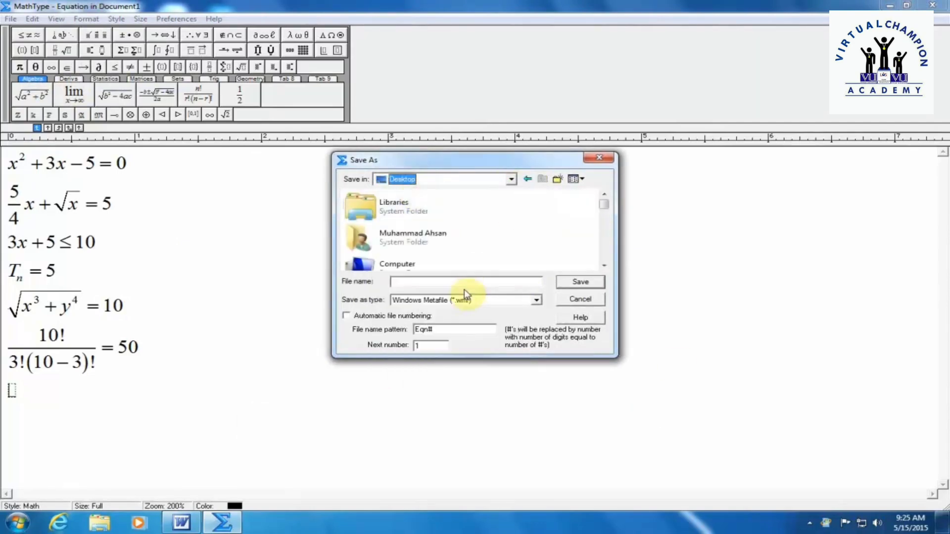
pyautogui.click(437, 281)
pyautogui.write('as1')
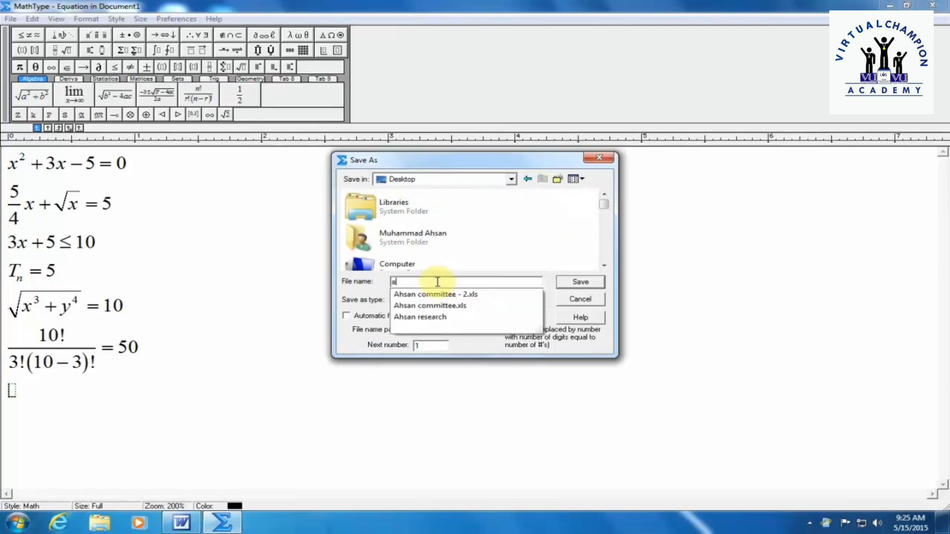
pyautogui.click(582, 281)
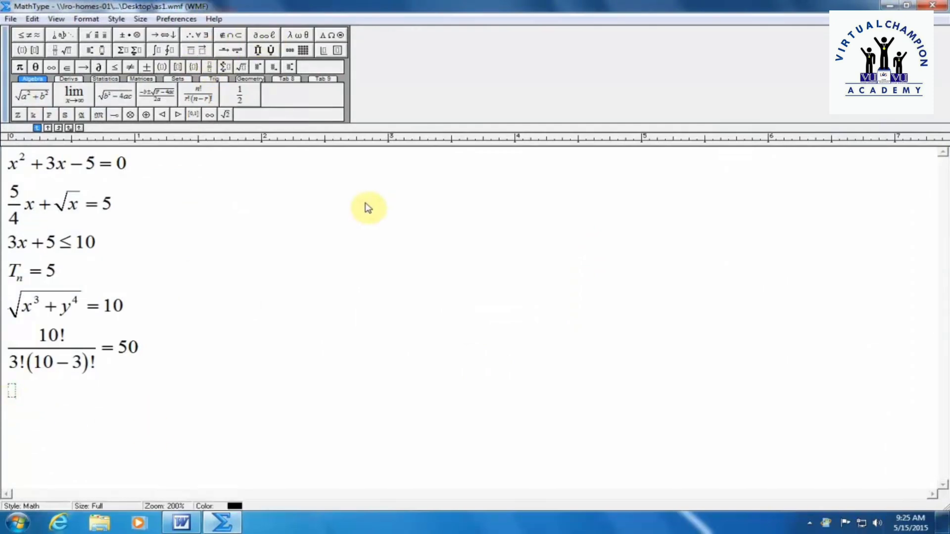
# - Close MathType to return to the Word document, and reopen the inserted equation block for editing once before closing it again
pyautogui.click(181, 522)
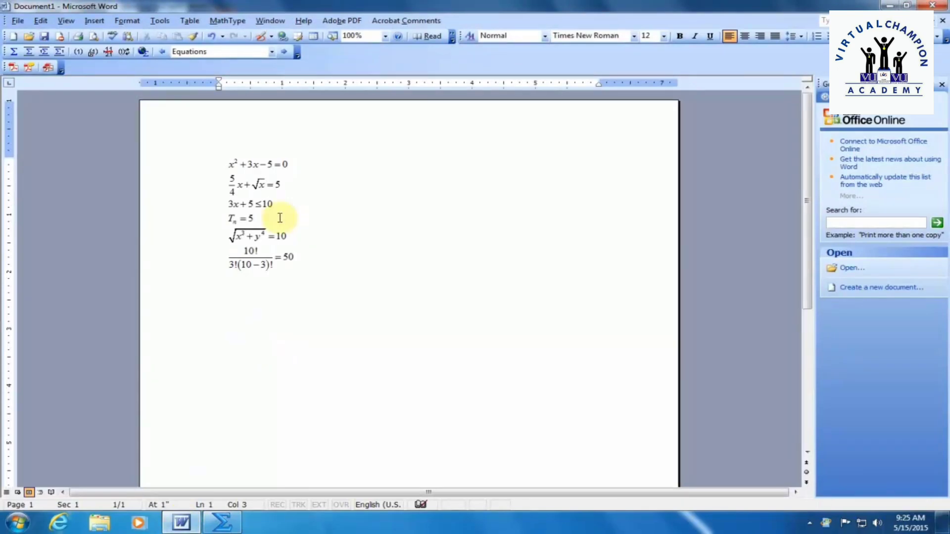
pyautogui.click(222, 522)
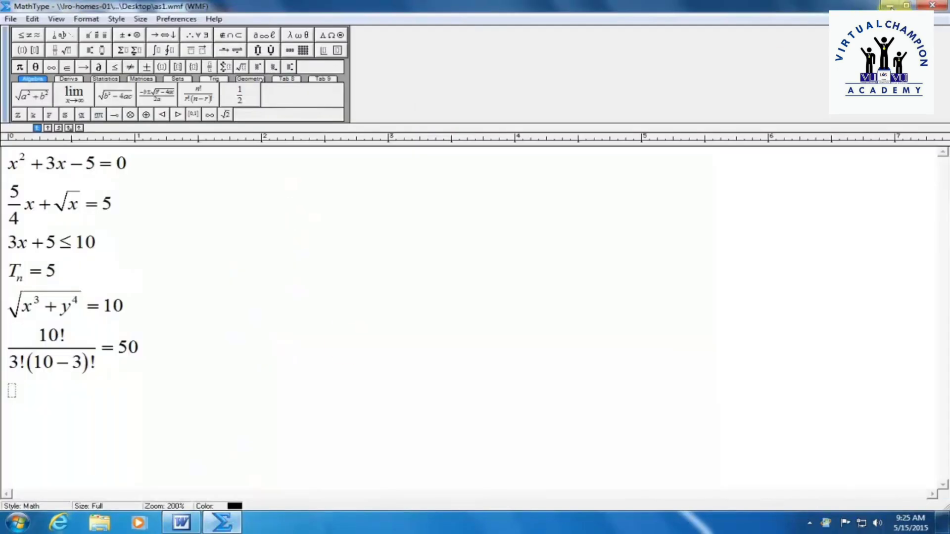
pyautogui.click(932, 5)
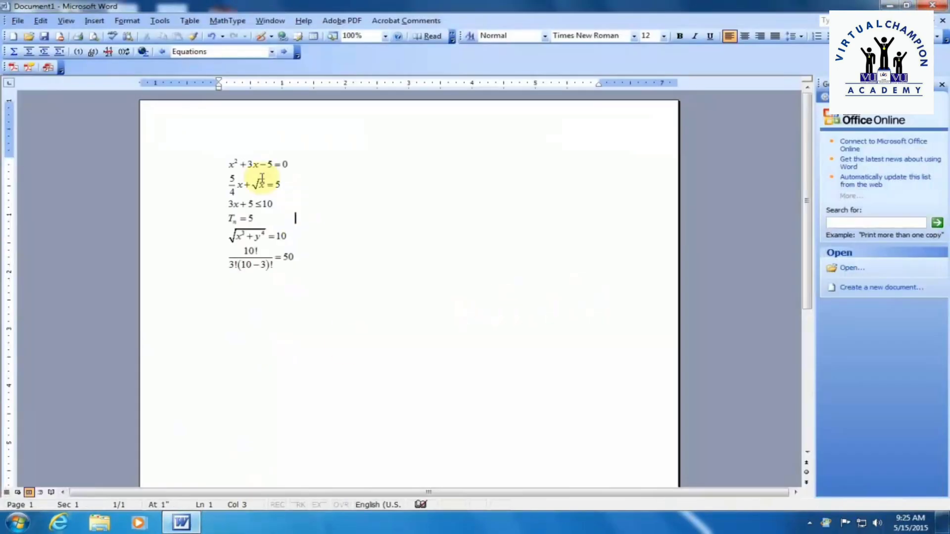
pyautogui.doubleClick(251, 185)
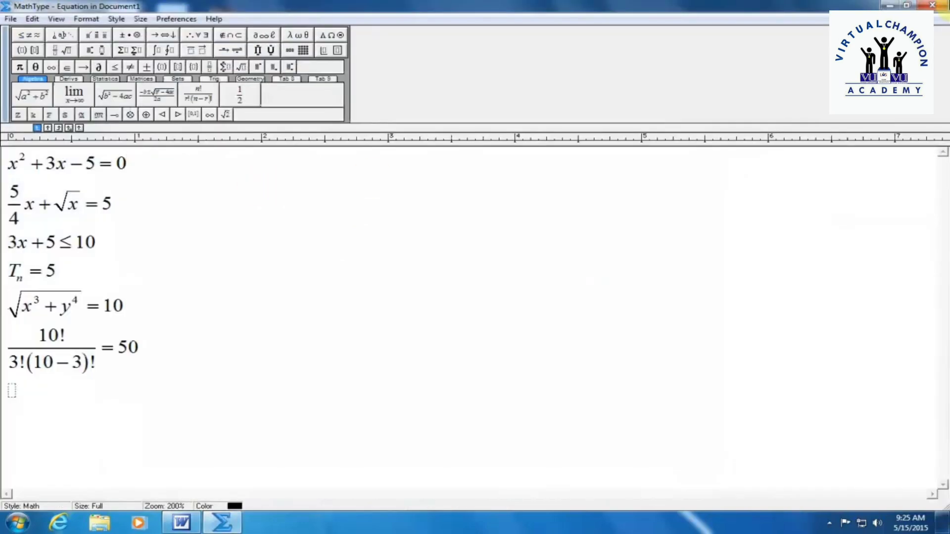
pyautogui.click(932, 5)
# - Write "I am here to solve problems for you." below the equations and insert a new inline equation on the line under it
pyautogui.click(371, 291)
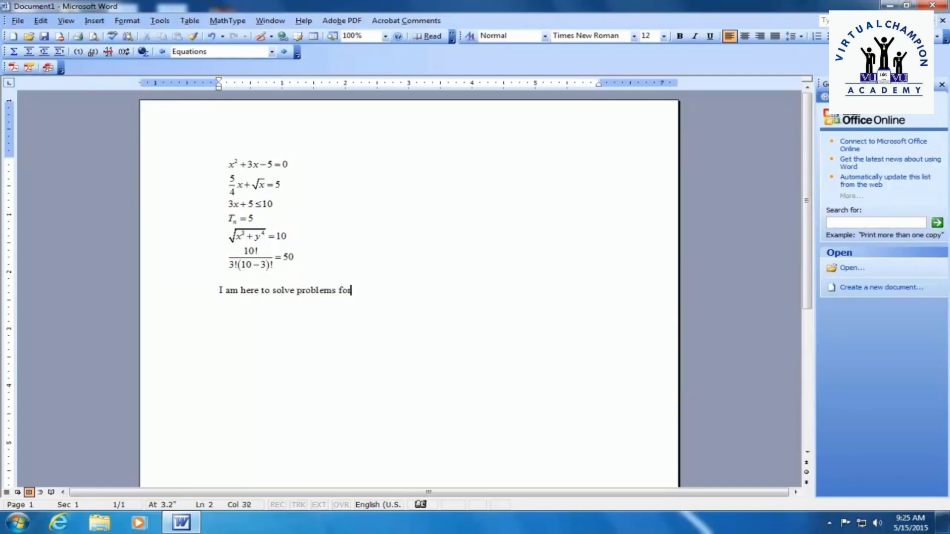
pyautogui.click(371, 291)
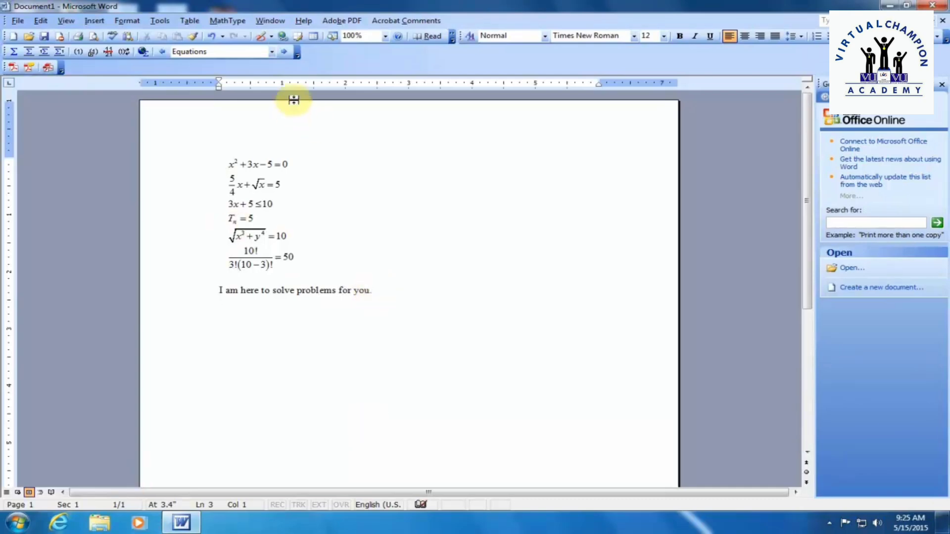
pyautogui.click(227, 20)
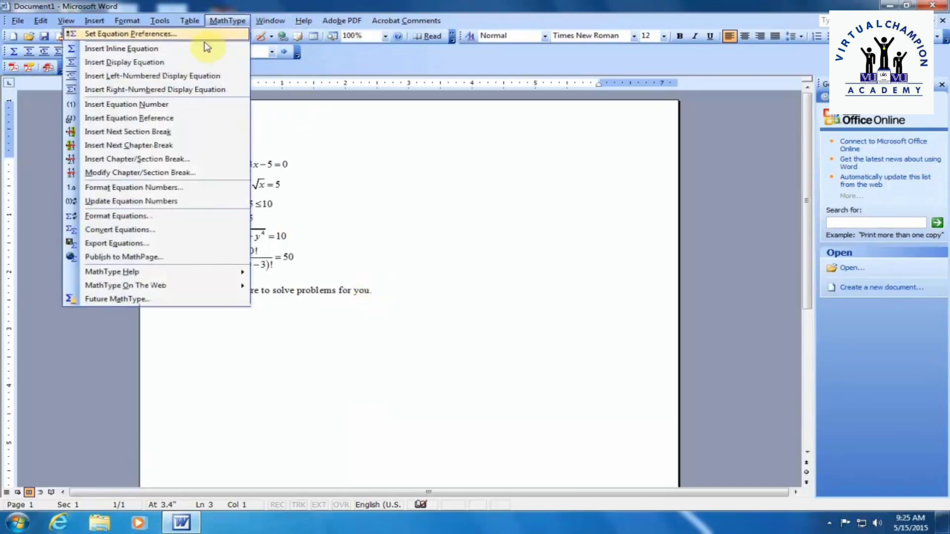
pyautogui.click(183, 49)
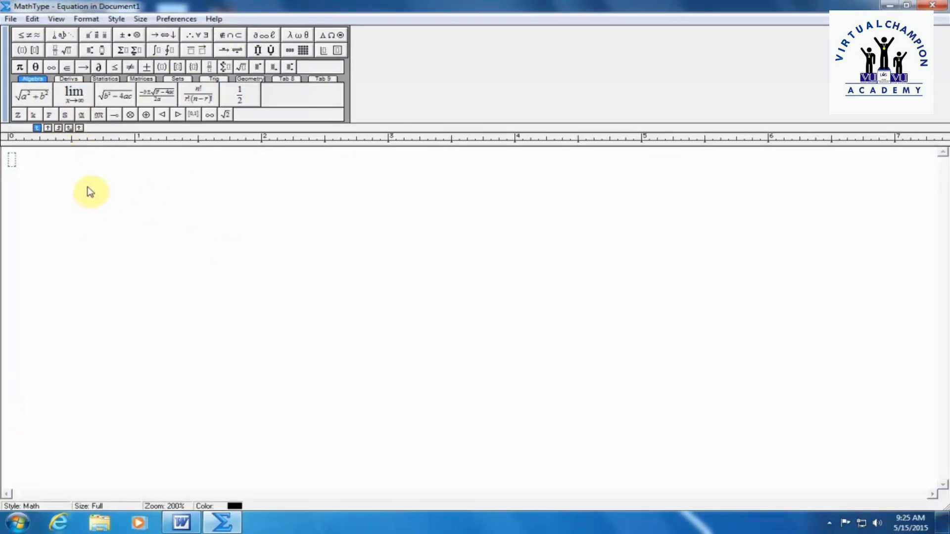
pyautogui.click(32, 40)
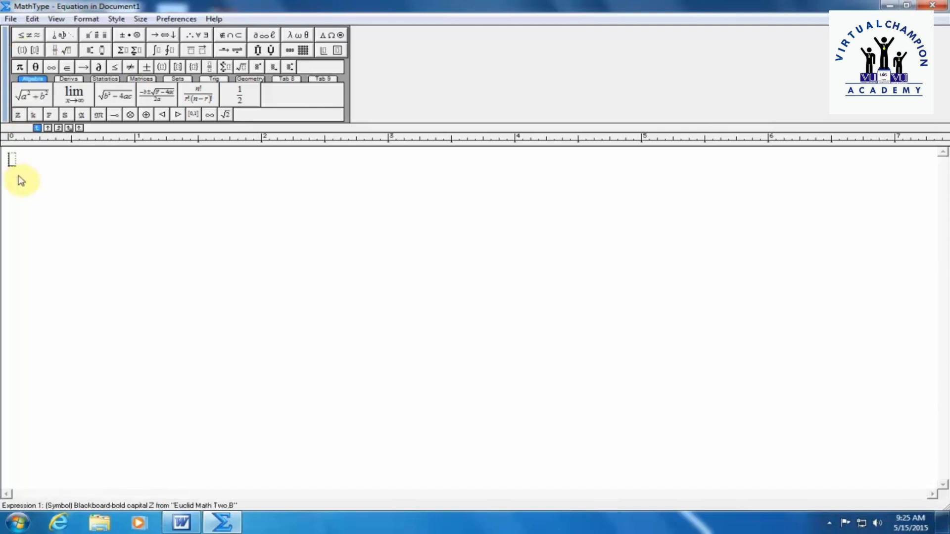
pyautogui.moveTo(143, 39)
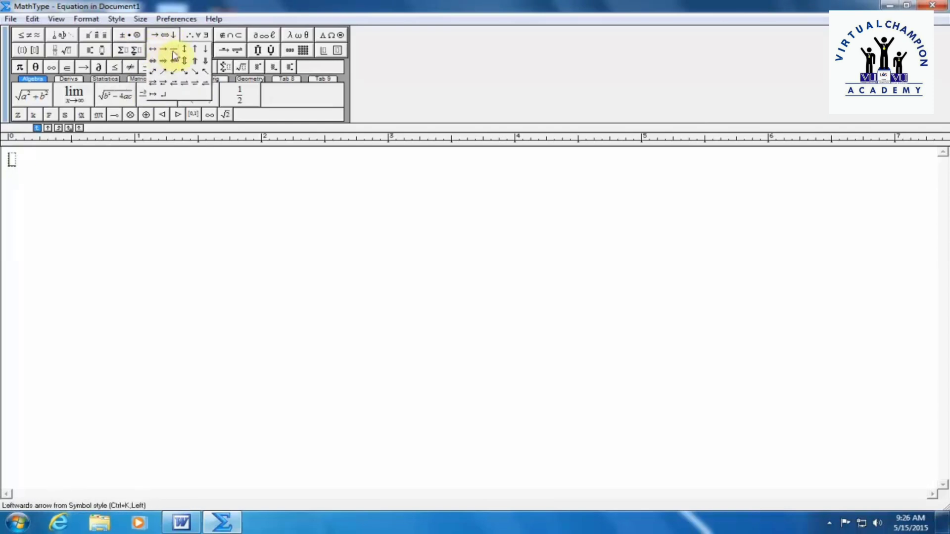
pyautogui.moveTo(198, 37)
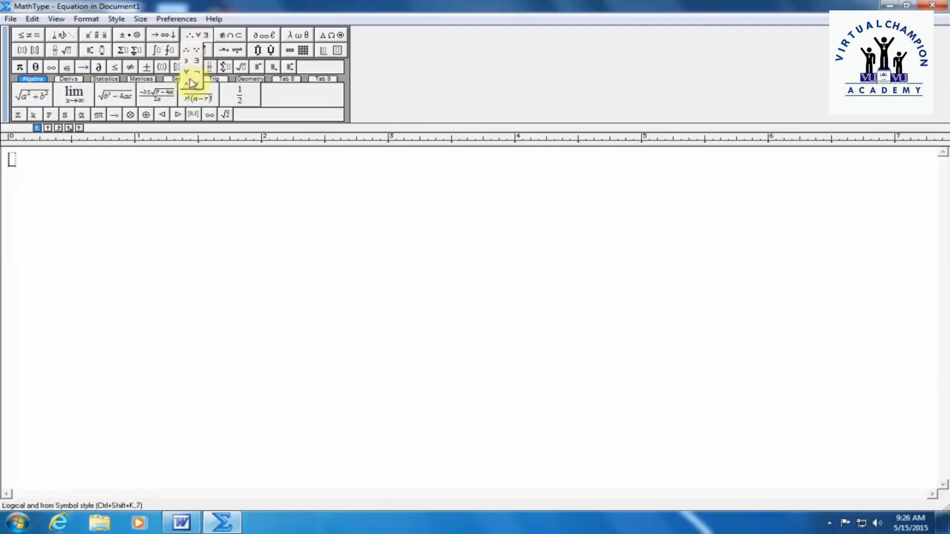
pyautogui.moveTo(231, 40)
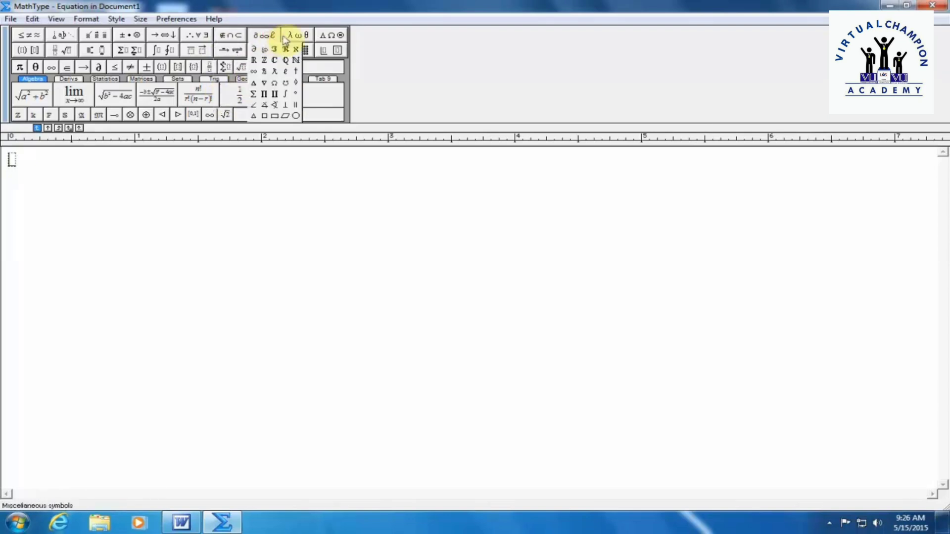
pyautogui.moveTo(292, 39)
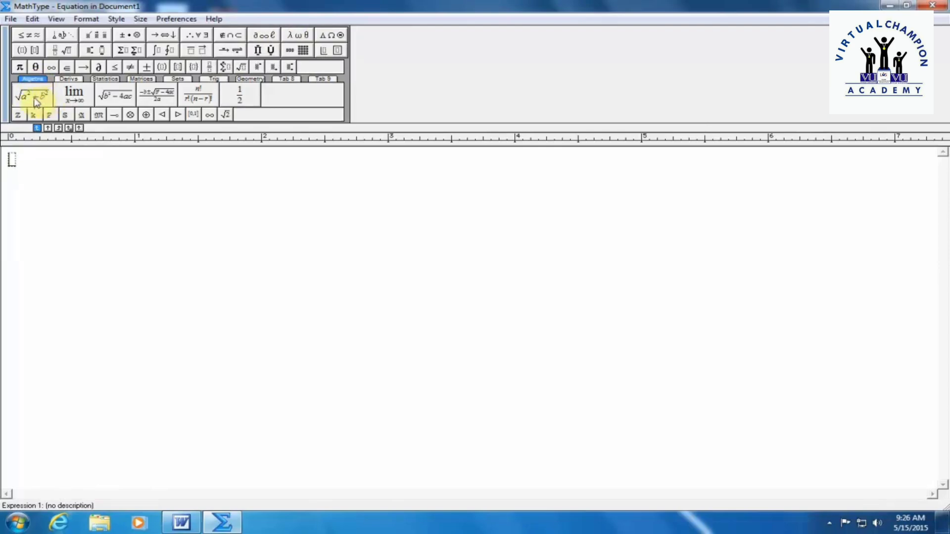
# - Insert the ready-made dy/dx expression from the derivatives set, complete it as dy/dx = 5x + c and start a new line
pyautogui.click(70, 78)
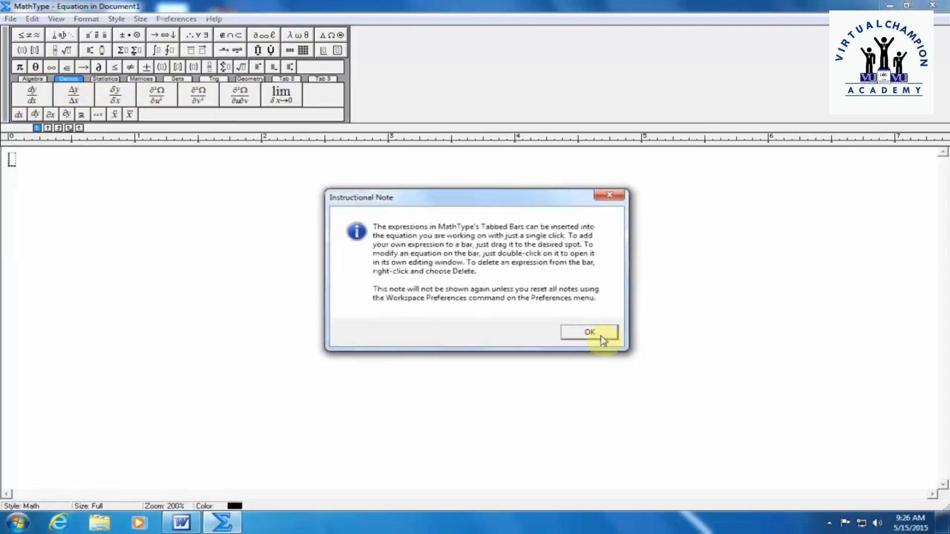
pyautogui.click(592, 336)
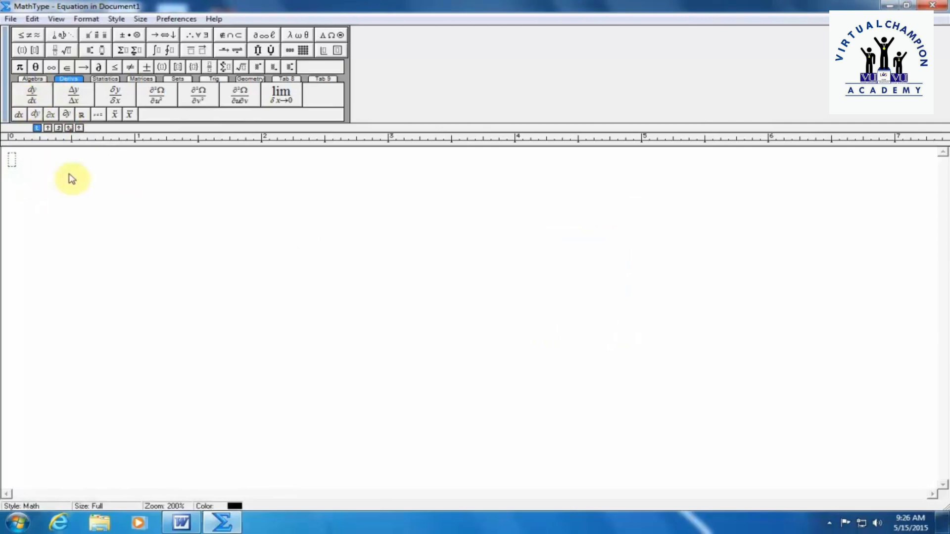
pyautogui.click(32, 95)
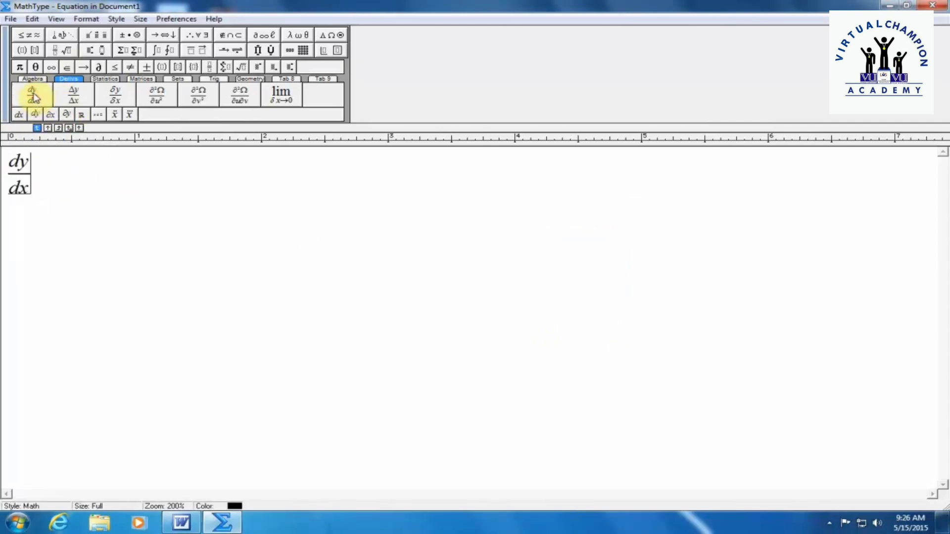
pyautogui.write('=5x+')
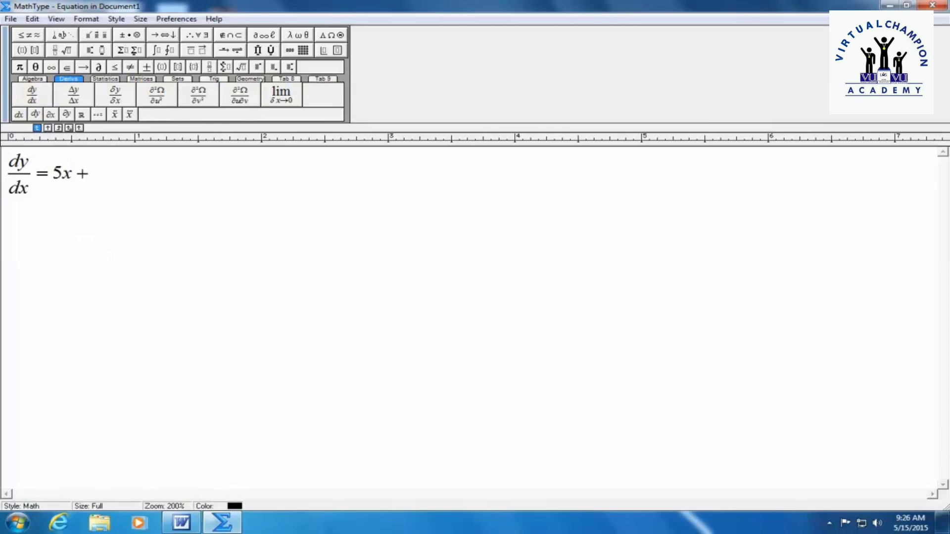
pyautogui.write('c')
pyautogui.press('Return')
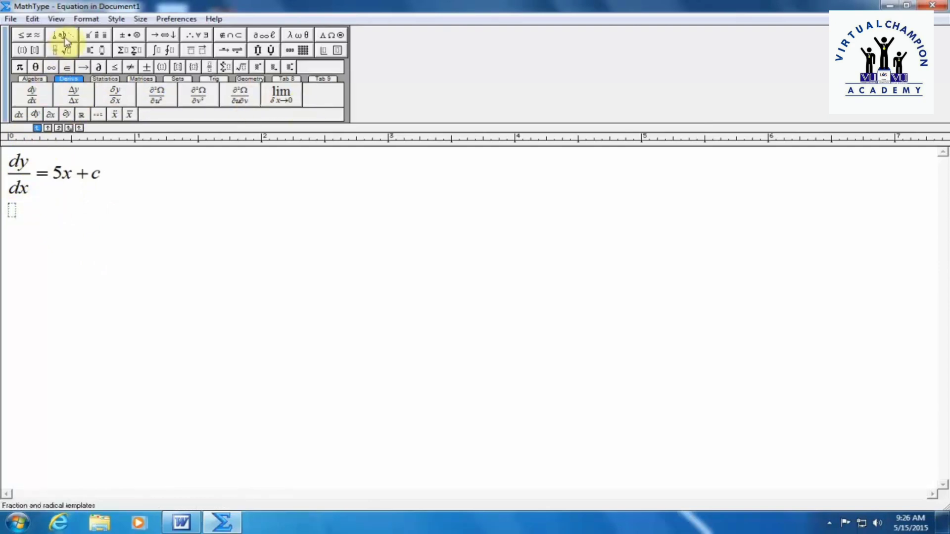
# - Insert a full-size fraction on the second line and fill it with dy over dx
pyautogui.click(56, 51)
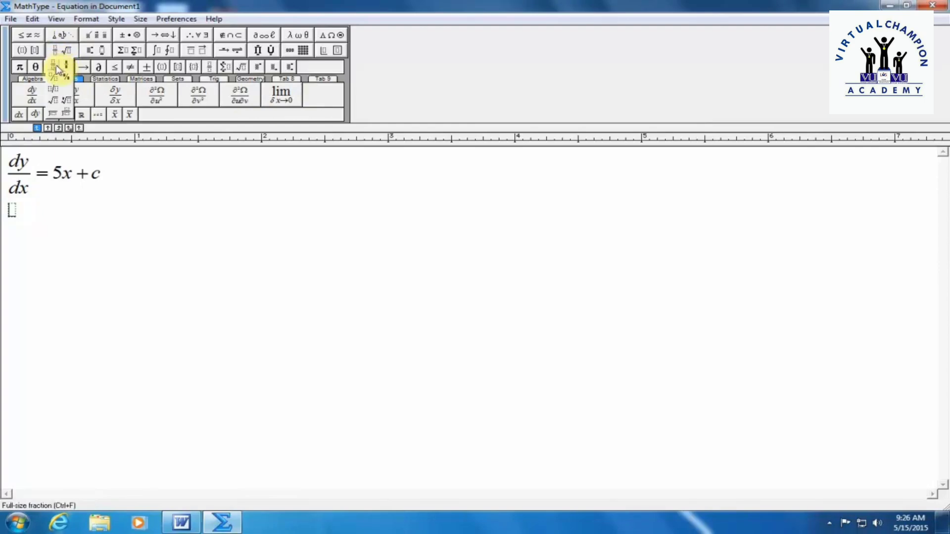
pyautogui.click(56, 67)
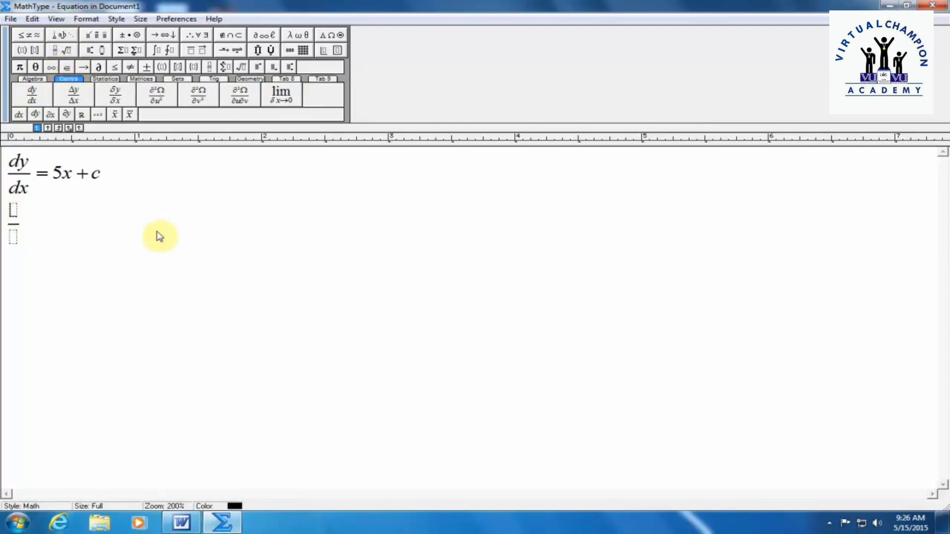
pyautogui.write('dy')
pyautogui.press('Tab')
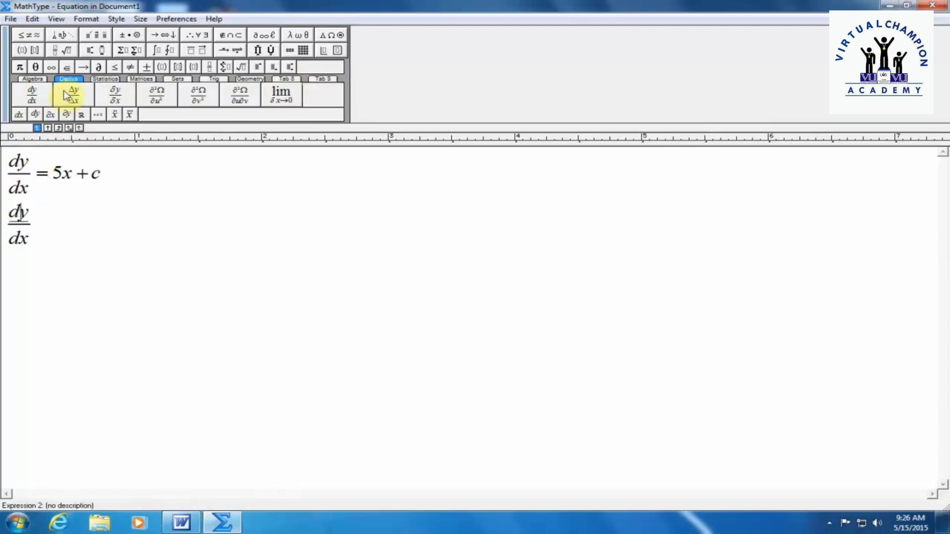
# - Turn the second-line fraction into d²y/dx² with superscript 2s, complete it with = 10x + 5 and start a new line
pyautogui.click(89, 59)
pyautogui.click(89, 65)
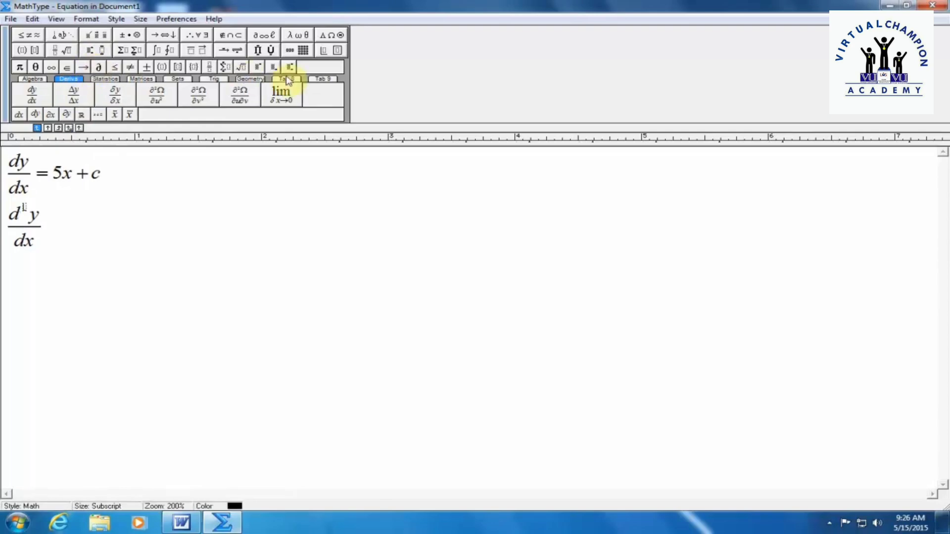
pyautogui.write('2')
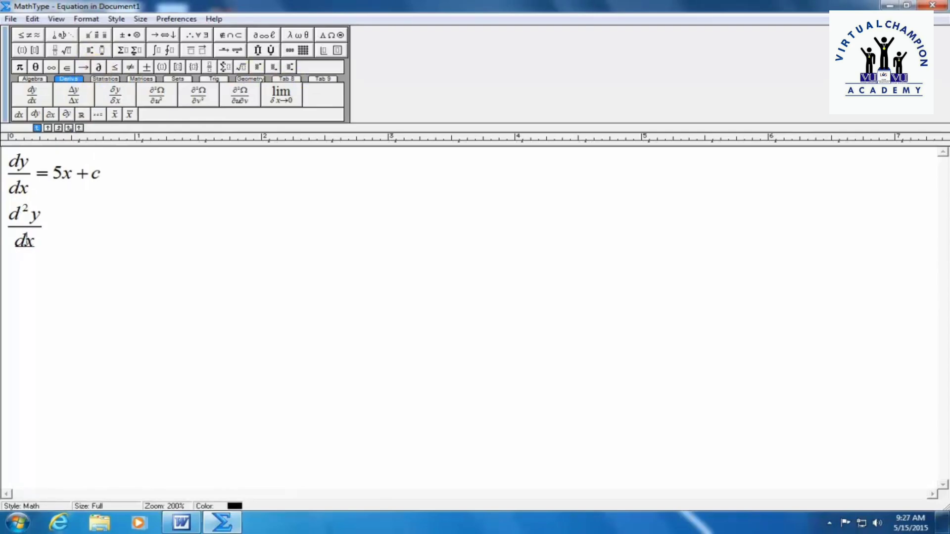
pyautogui.click(89, 64)
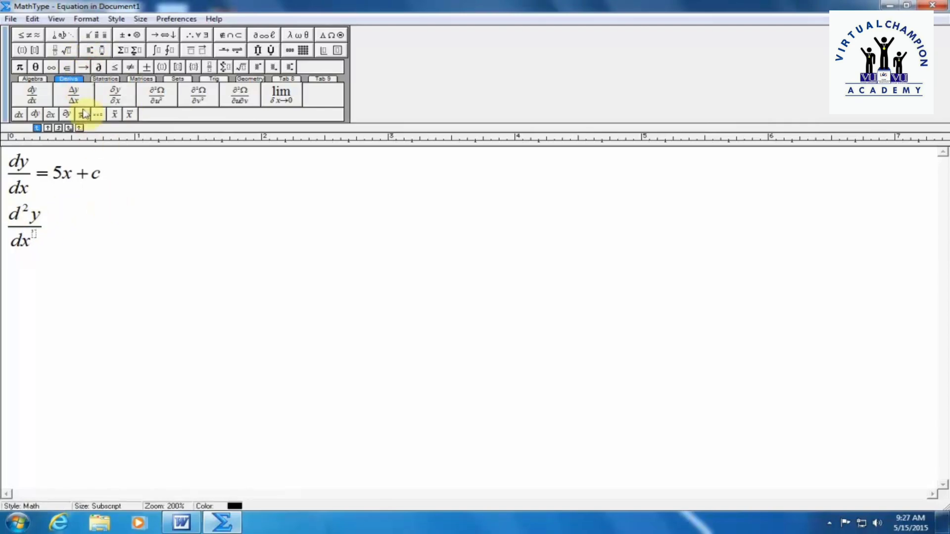
pyautogui.write('2')
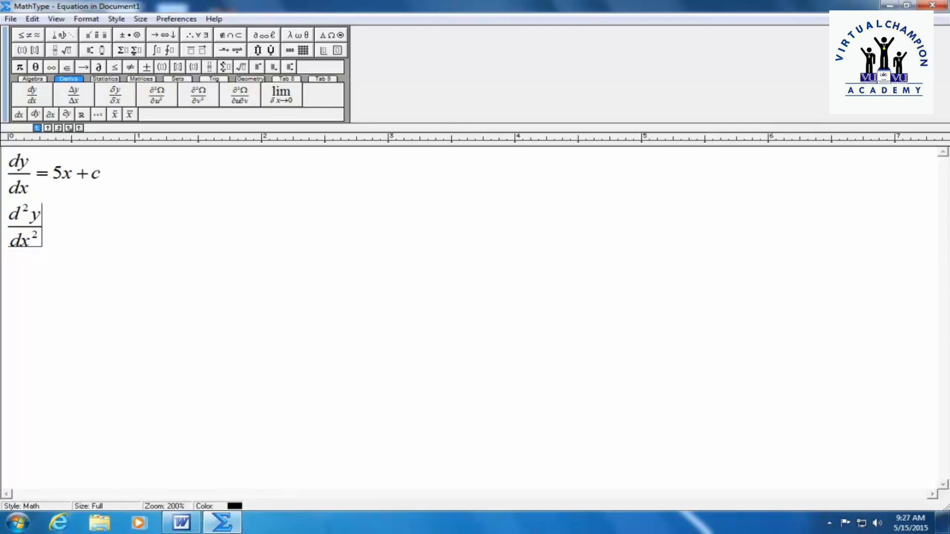
pyautogui.write('= 10x + 5')
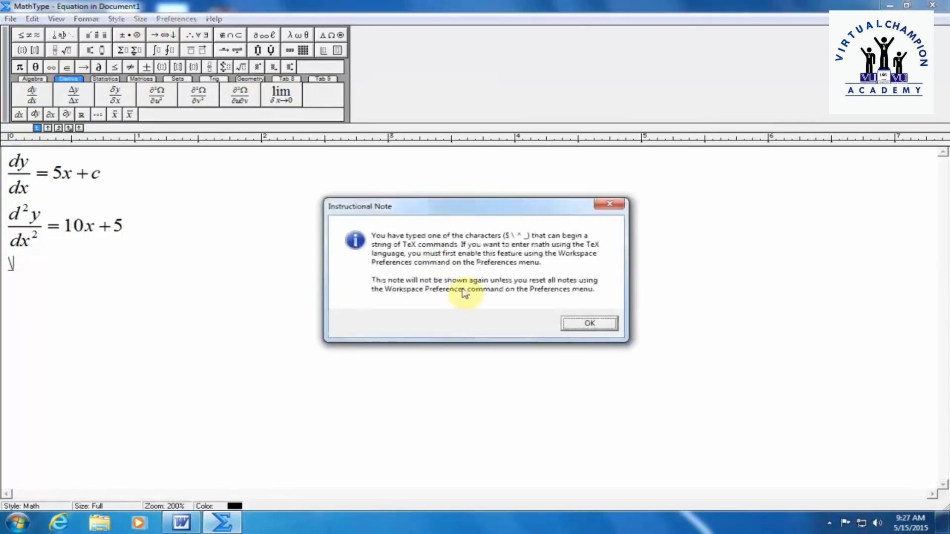
pyautogui.click(587, 324)
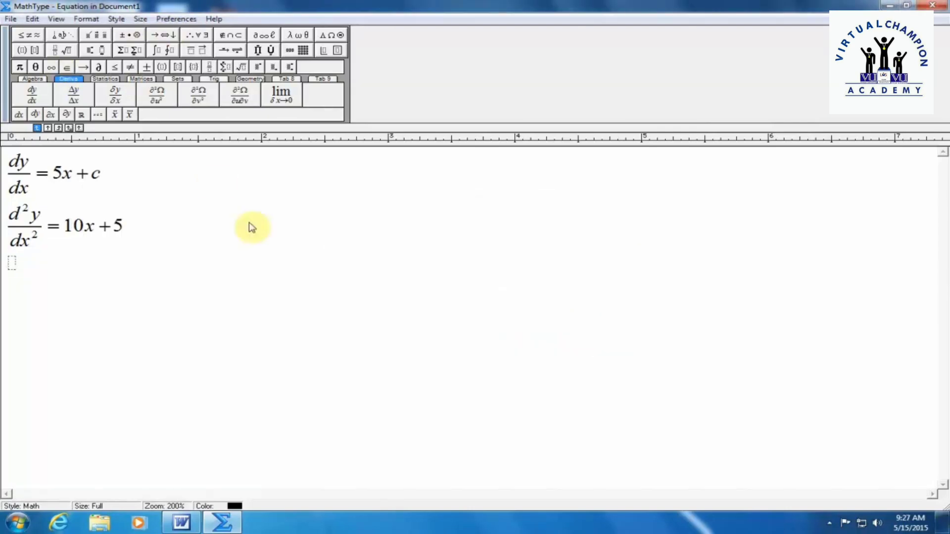
# - Insert the ready-made statistics summation of Xi from i = 1 to n on the third line
pyautogui.click(104, 79)
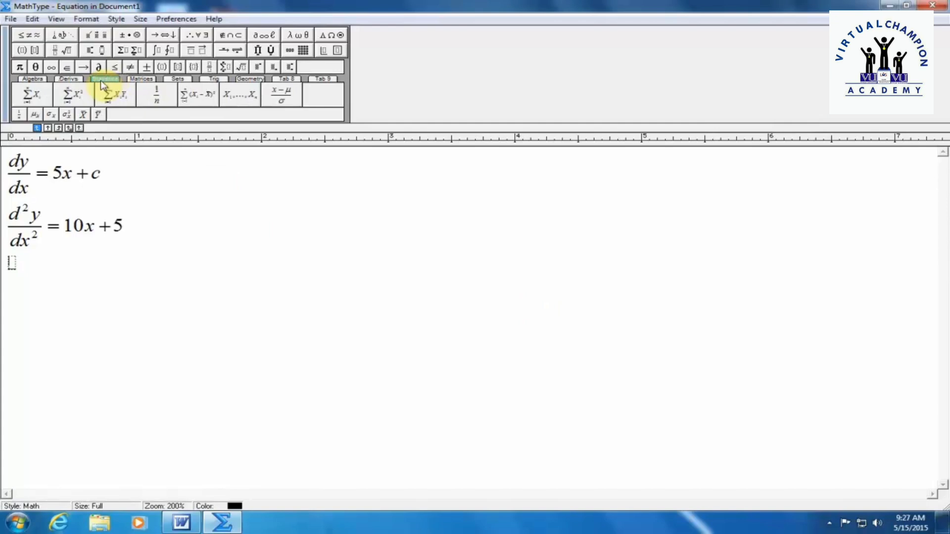
pyautogui.click(29, 97)
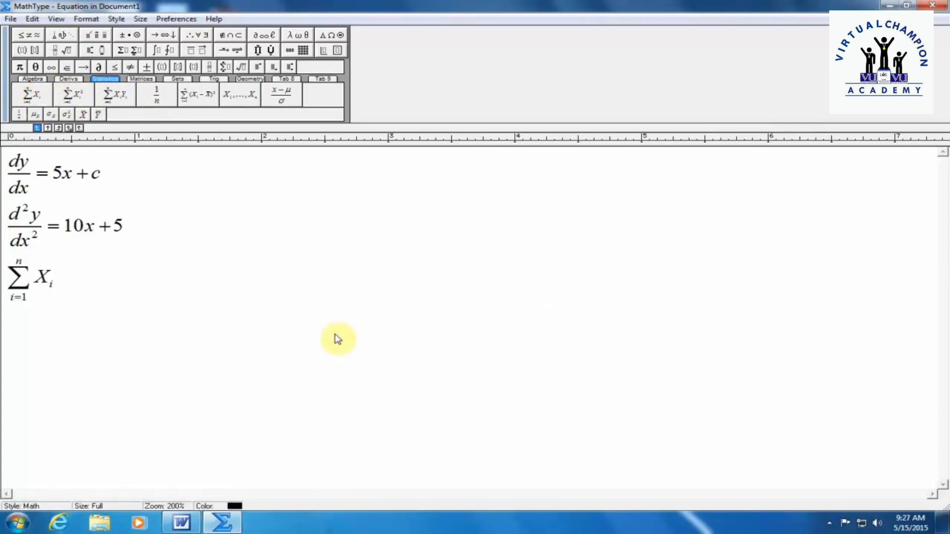
# - Complete the summation of Xi with = 200, start a new line, and change its upper limit to 10
pyautogui.write('= 200')
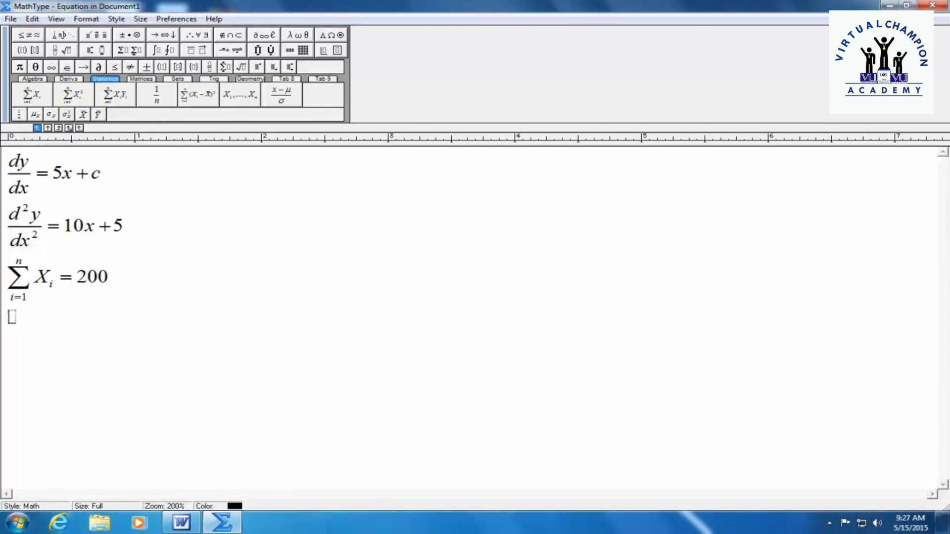
pyautogui.click(16, 299)
pyautogui.click(18, 261)
pyautogui.press('BackSpace')
pyautogui.click(48, 289)
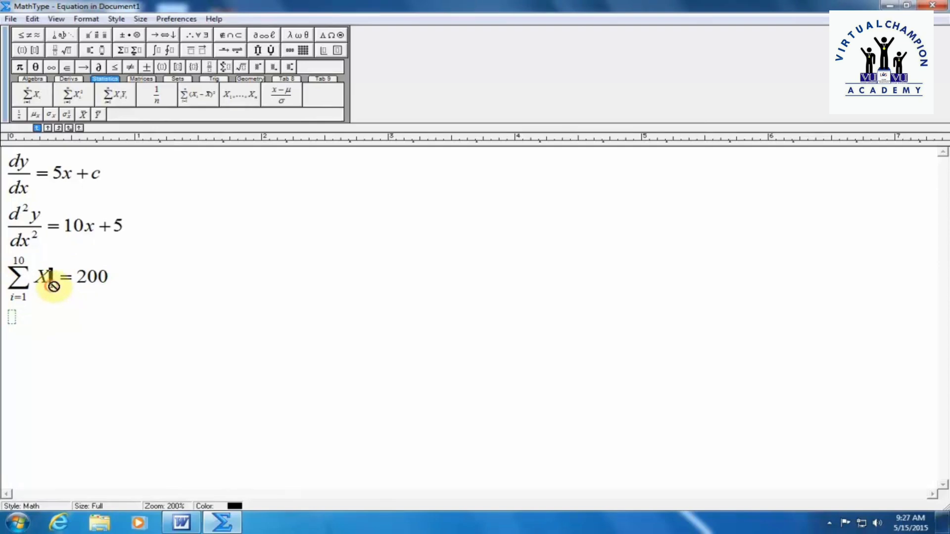
pyautogui.click(49, 286)
pyautogui.click(175, 309)
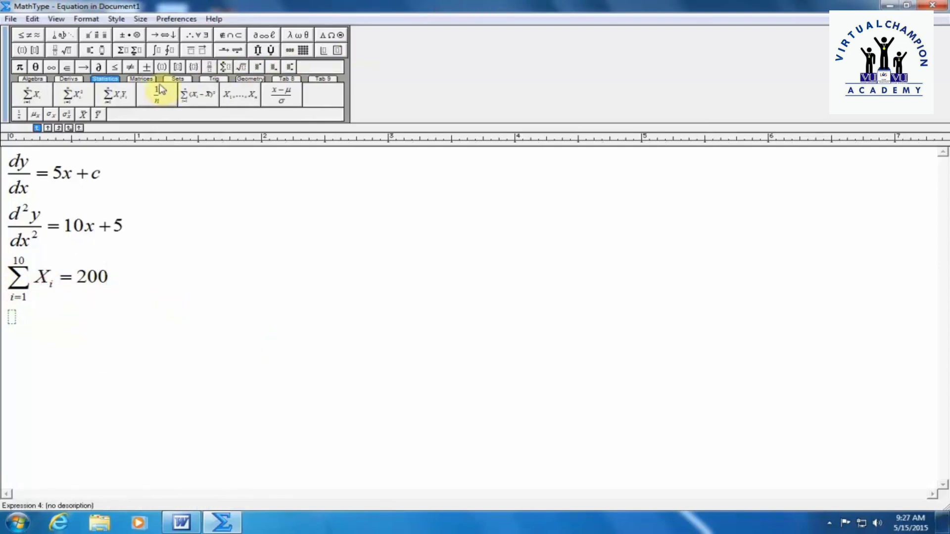
# - Insert the ready-made 2 by 2 matrix in parentheses on the empty fourth line
pyautogui.click(142, 79)
pyautogui.click(171, 280)
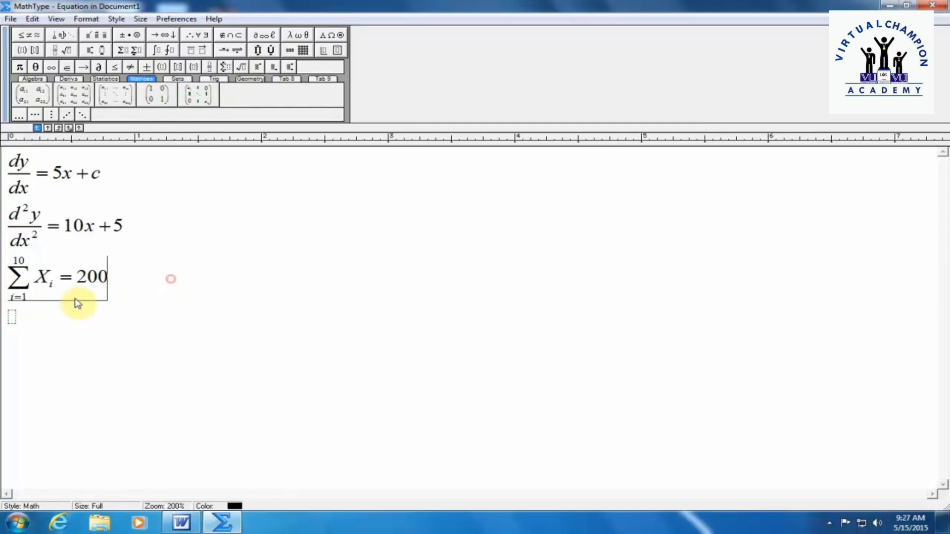
pyautogui.click(9, 317)
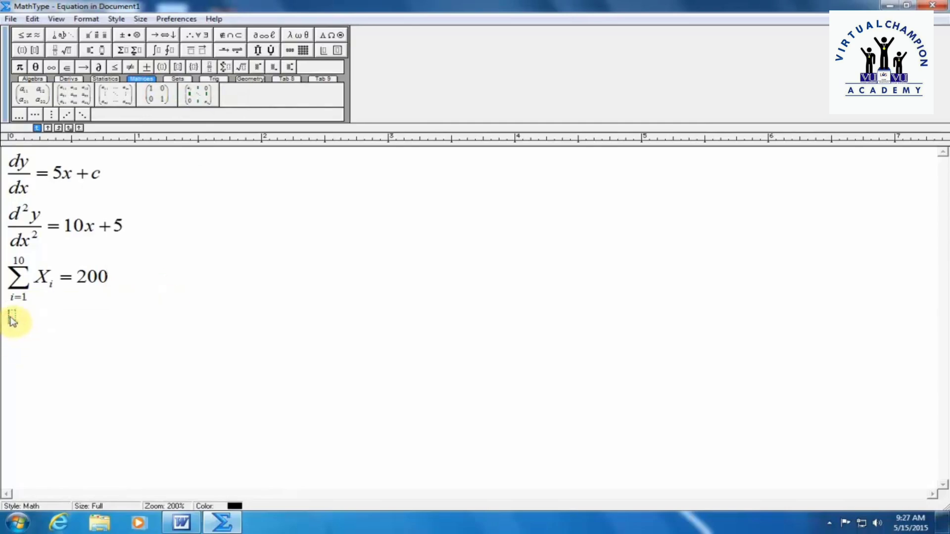
pyautogui.click(34, 101)
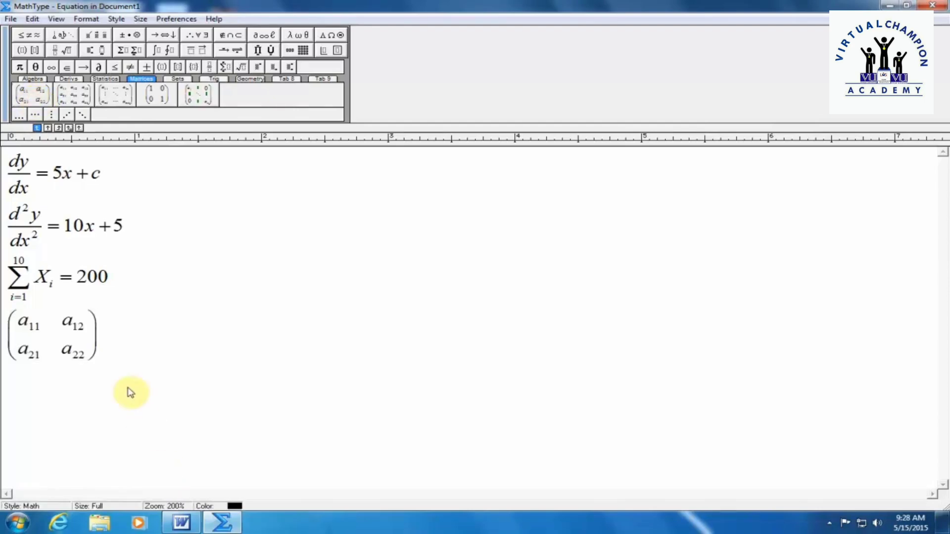
# - Replace the first-row entries of the 2 by 2 matrix with 3 and 5
pyautogui.click(22, 321)
pyautogui.hotkey('shift', 'End')
pyautogui.write('3')
pyautogui.press('Tab')
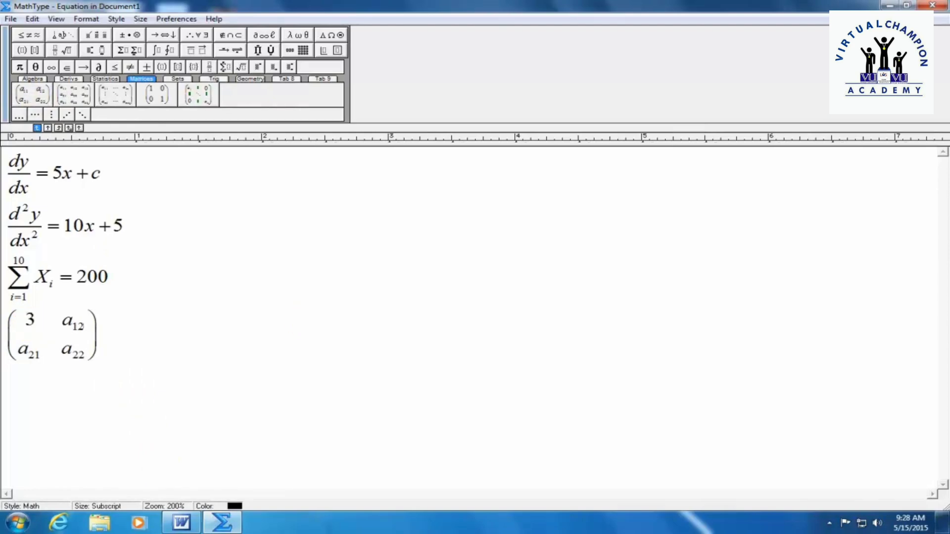
pyautogui.hotkey('shift', 'Left')
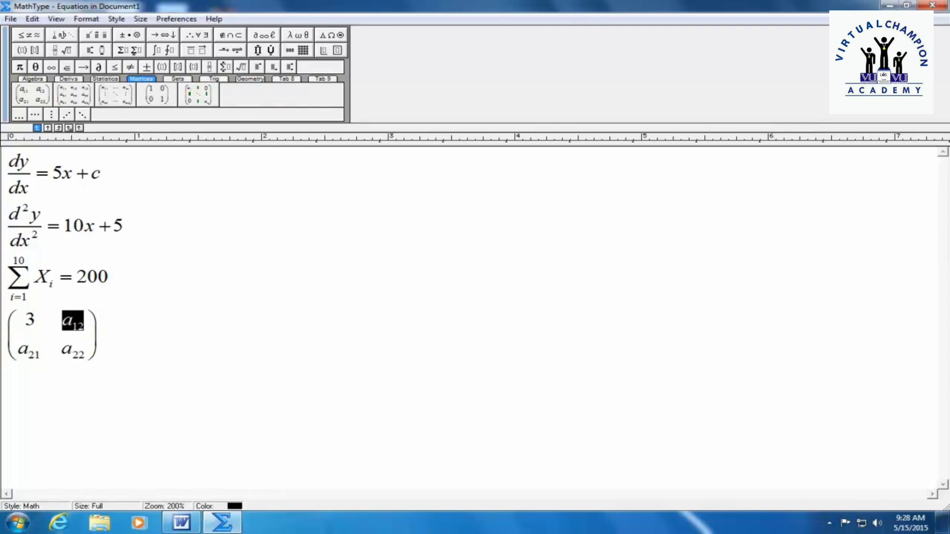
pyautogui.write('5')
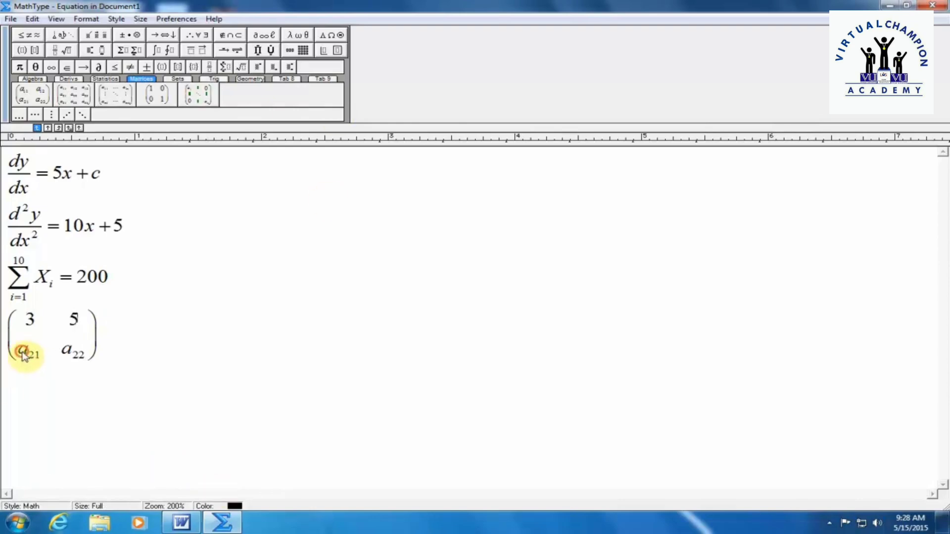
# - Replace the second-row entries of the 2 by 2 matrix with 7 and 5
pyautogui.moveTo(24, 355); pyautogui.dragTo(43, 360)
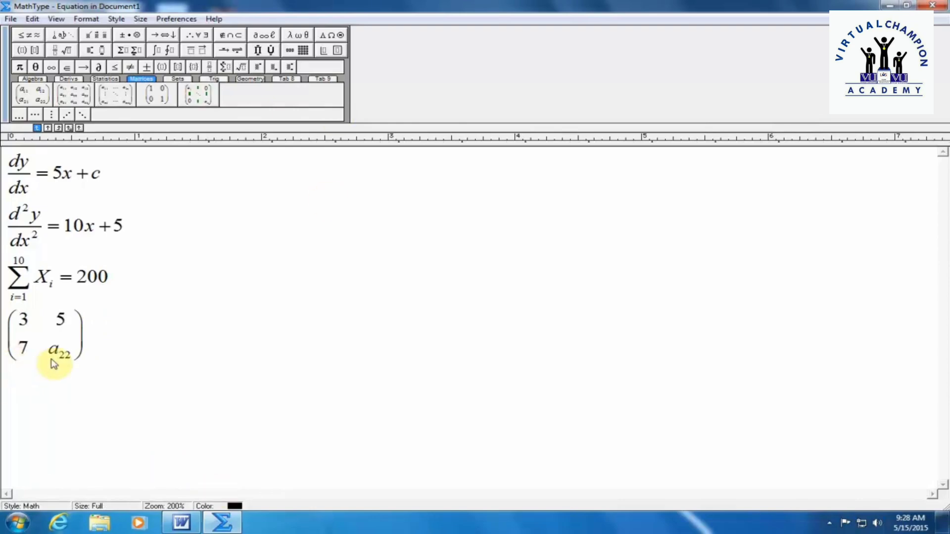
pyautogui.click(76, 356)
pyautogui.hotkey('shift', 'Right')
pyautogui.hotkey('shift', 'Right')
pyautogui.press('Right')
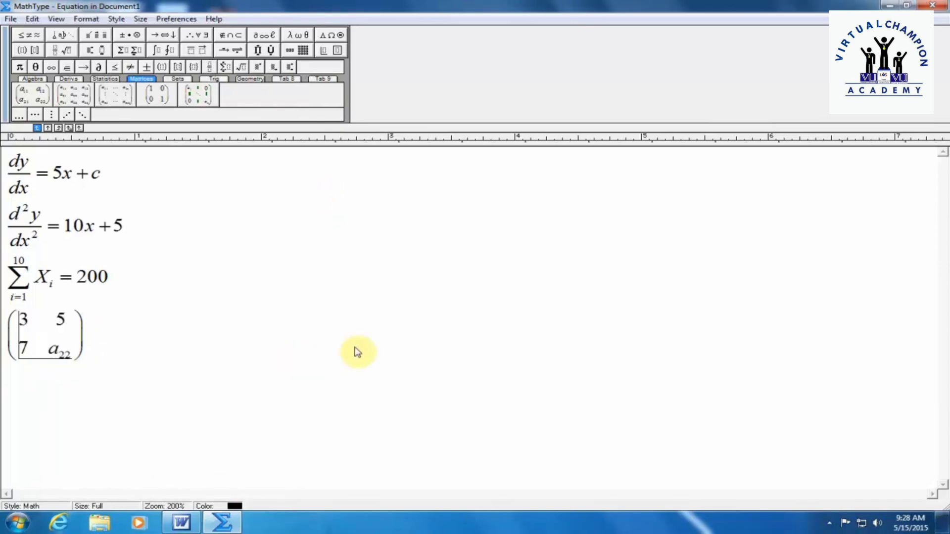
pyautogui.hotkey('shift', 'Left')
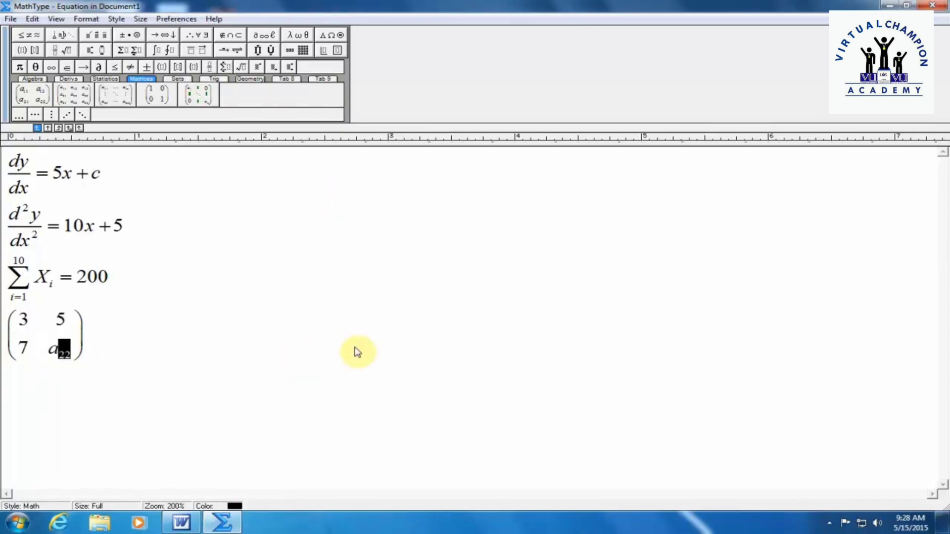
pyautogui.write('5) ')
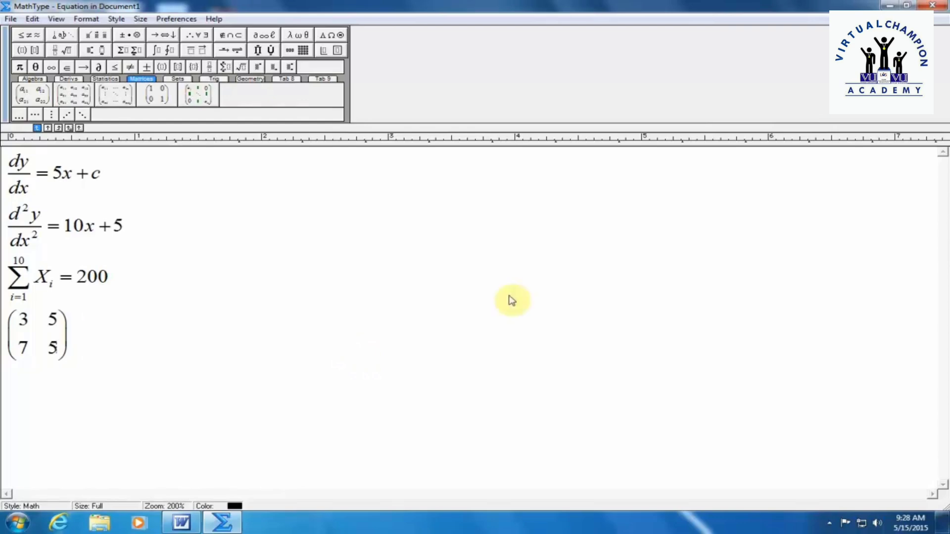
# - Complete the matrix line with = ? after the closing parenthesis and start a new line
pyautogui.write('= ')
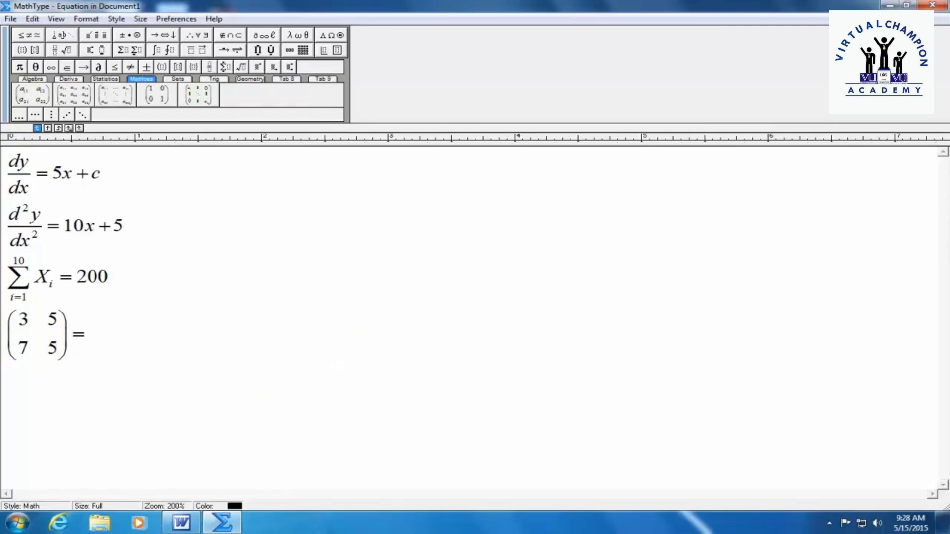
pyautogui.write('10')
pyautogui.press('BackSpace')
pyautogui.press('BackSpace')
pyautogui.write('?')
pyautogui.press('Return')
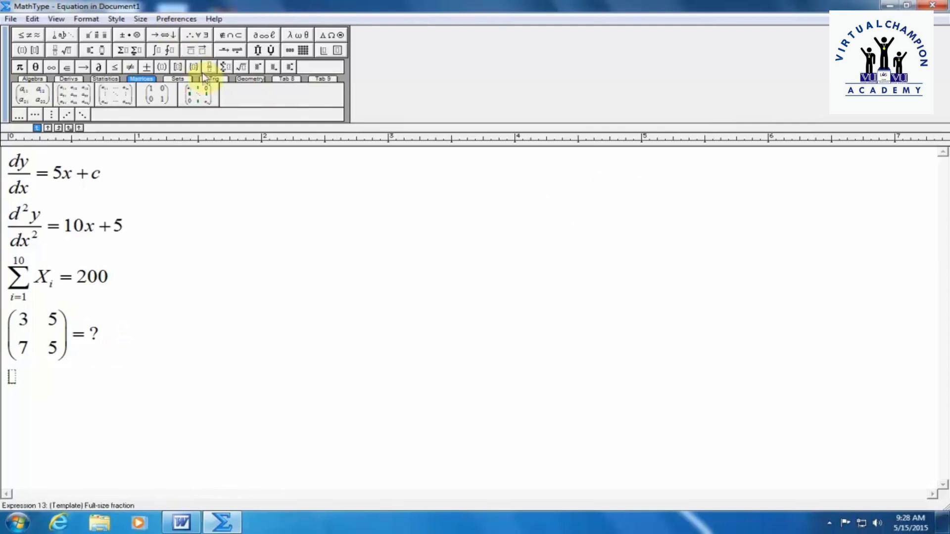
# - Insert the ready-made inverse cosine of θ, complete it as cos⁻¹θ + 5 = 45 and start a new line
pyautogui.click(179, 80)
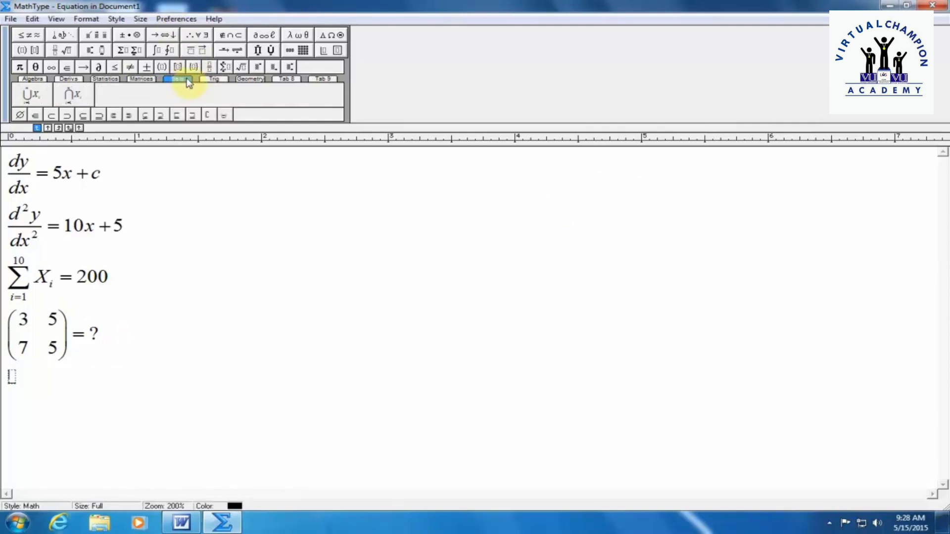
pyautogui.click(214, 79)
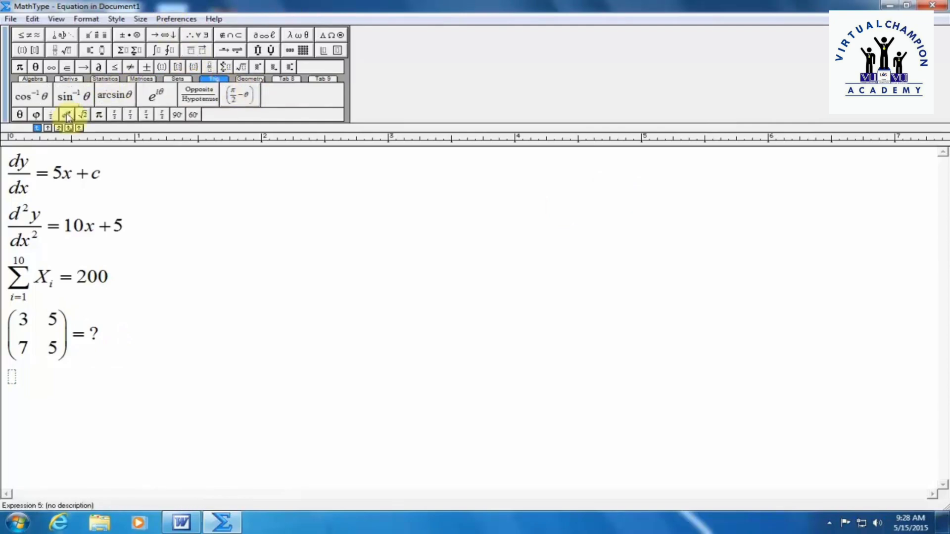
pyautogui.click(25, 93)
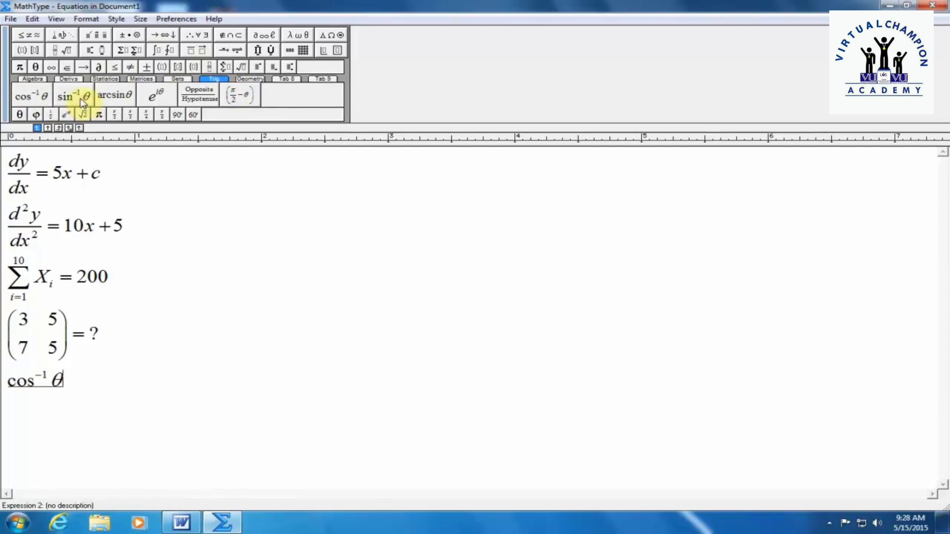
pyautogui.write('+')
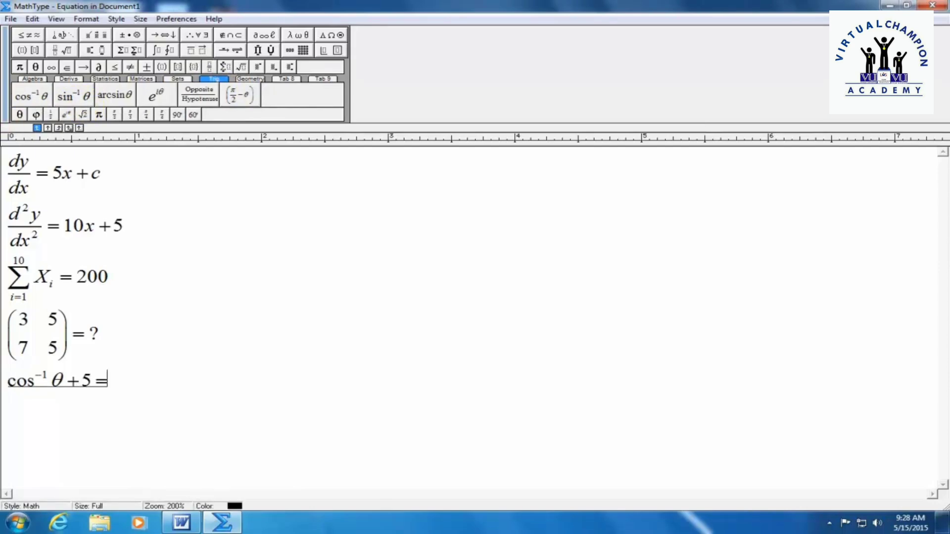
pyautogui.write('5=45')
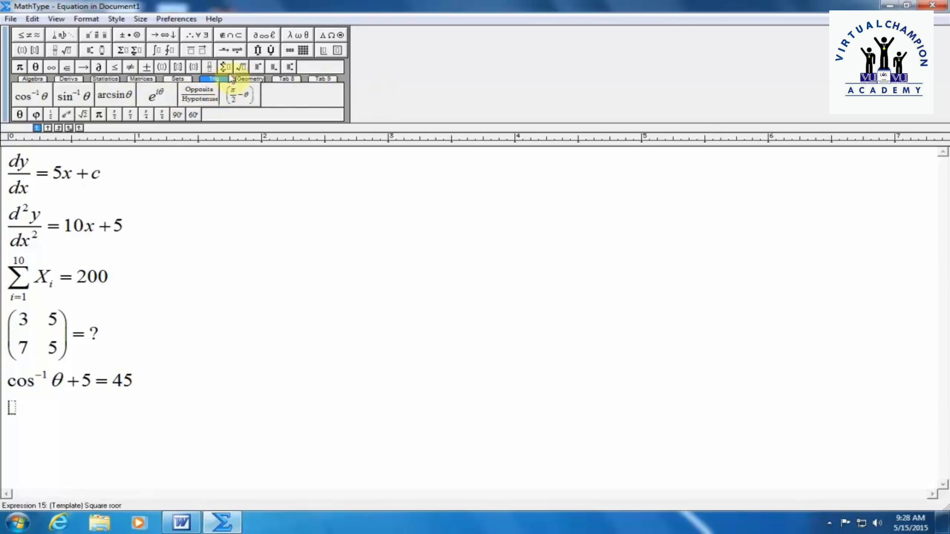
# - Insert the ready-made general m by n matrix on the sixth line and delete it again
pyautogui.click(250, 79)
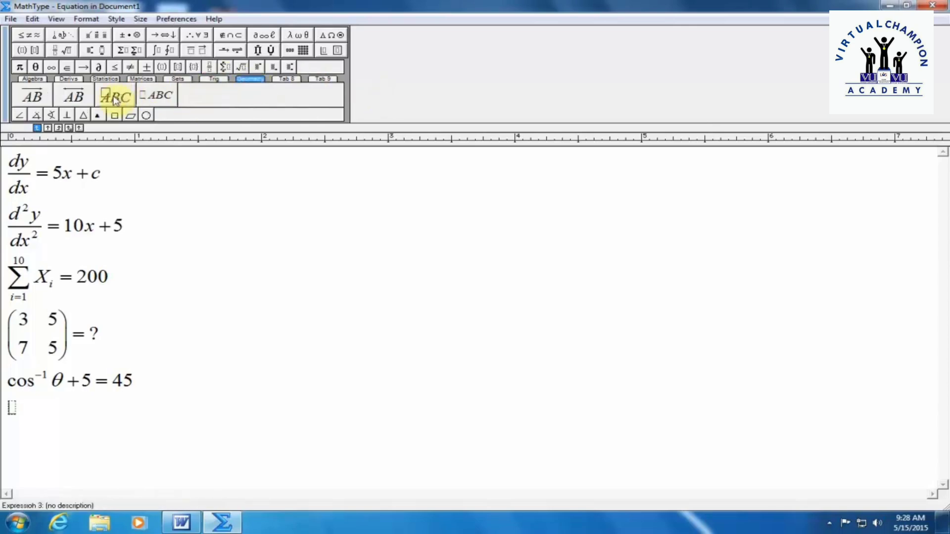
pyautogui.click(291, 80)
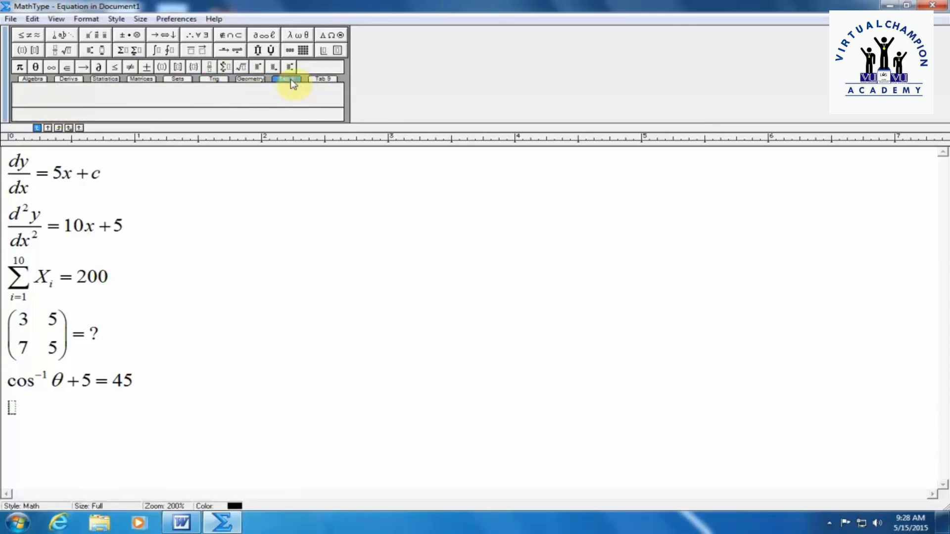
pyautogui.click(142, 80)
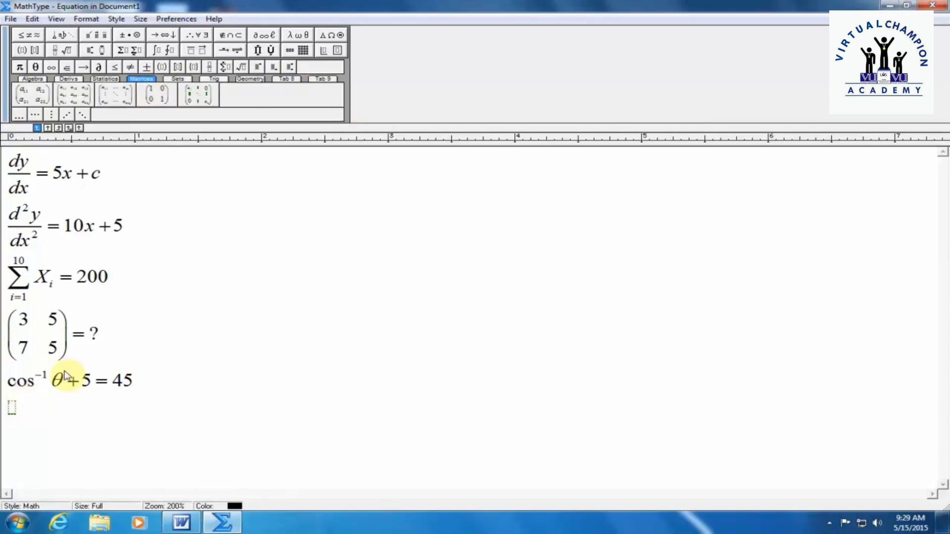
pyautogui.click(114, 98)
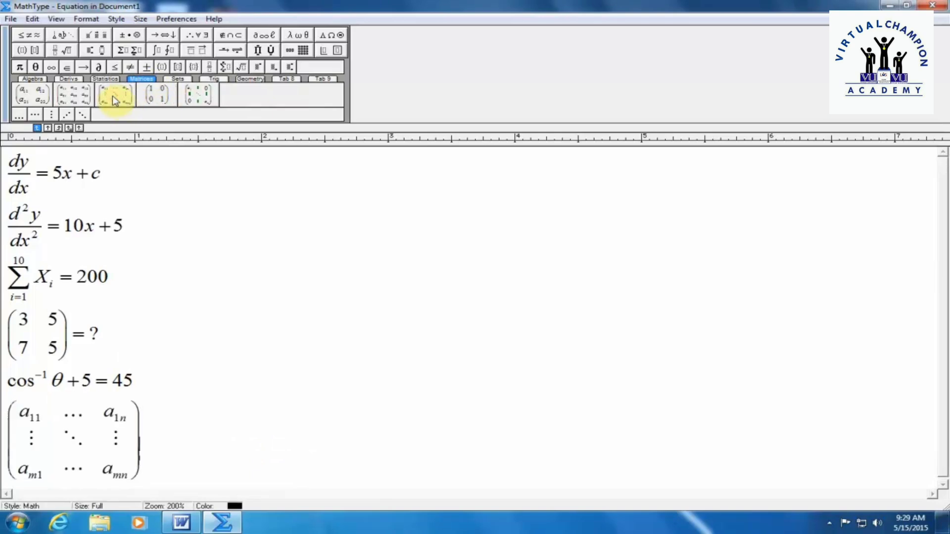
pyautogui.press('BackSpace')
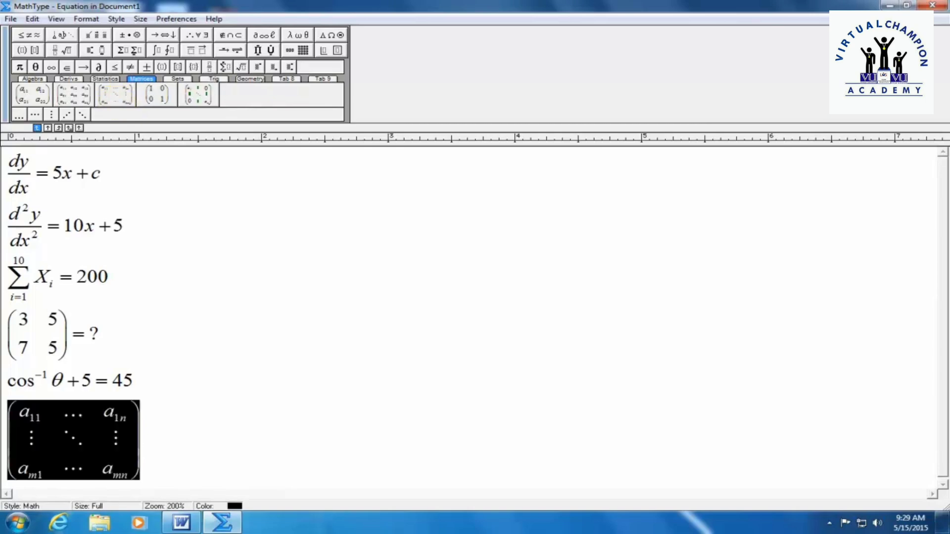
pyautogui.press('BackSpace')
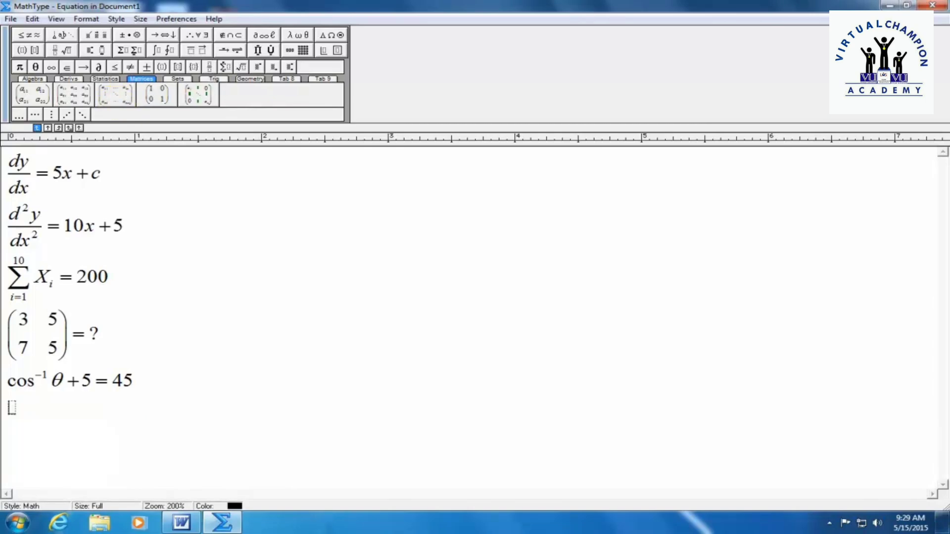
# - Insert a pair of parentheses on the sixth line and place an empty 3 by 3 matrix template inside
pyautogui.click(21, 50)
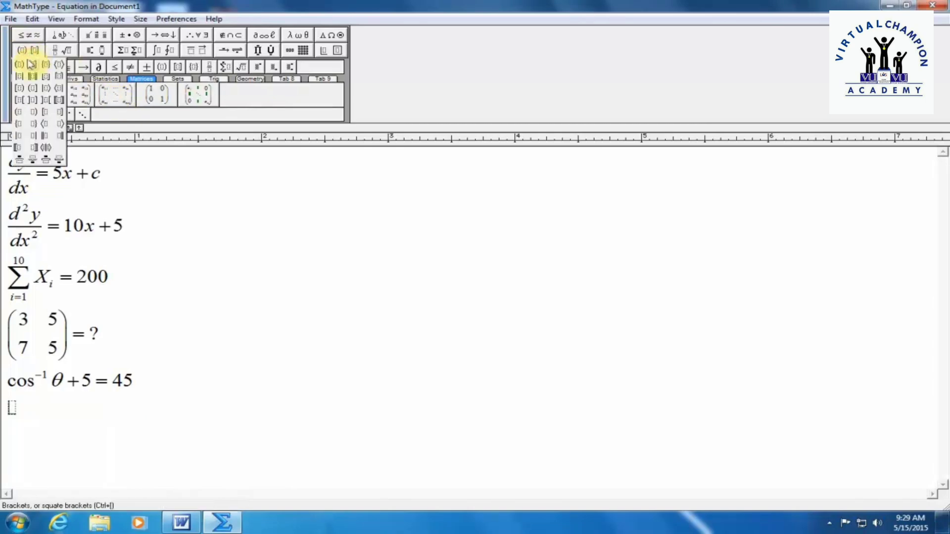
pyautogui.click(18, 66)
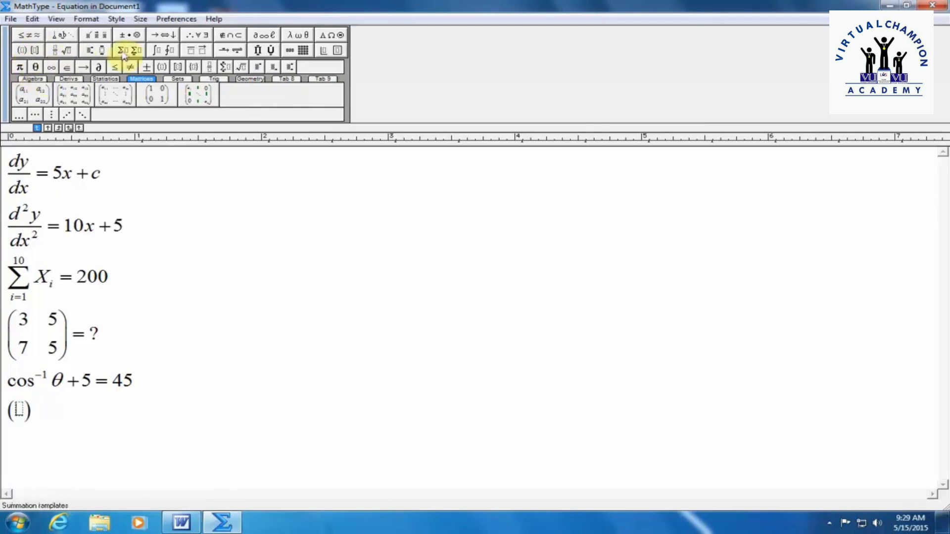
pyautogui.click(292, 49)
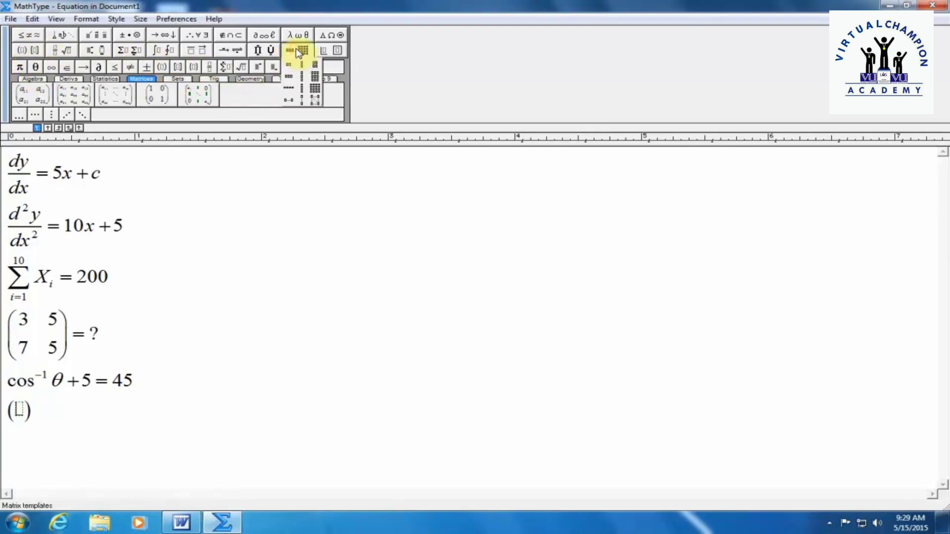
pyautogui.click(315, 80)
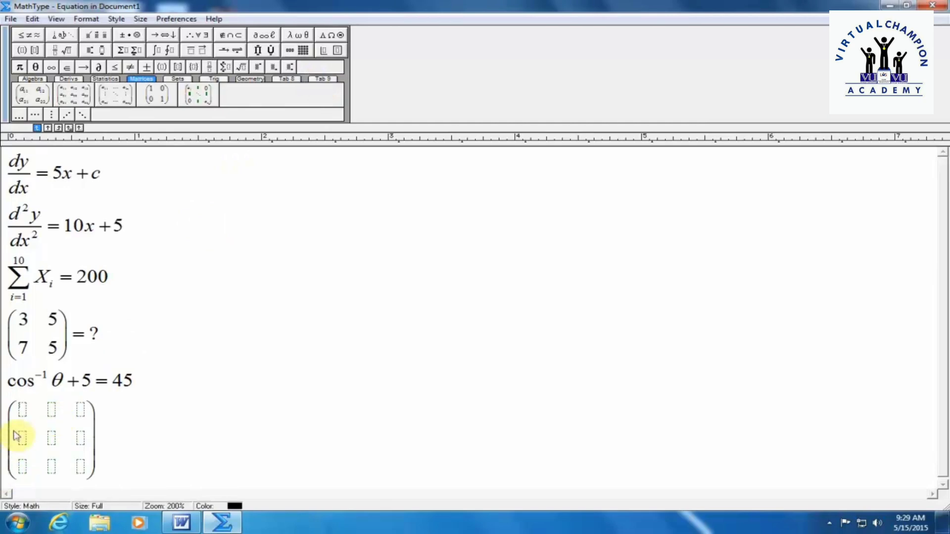
# - Fill the first row of the parenthesised 3 by 3 matrix with 1, 2 and 5
pyautogui.write('1')
pyautogui.press('Right')
pyautogui.write('2')
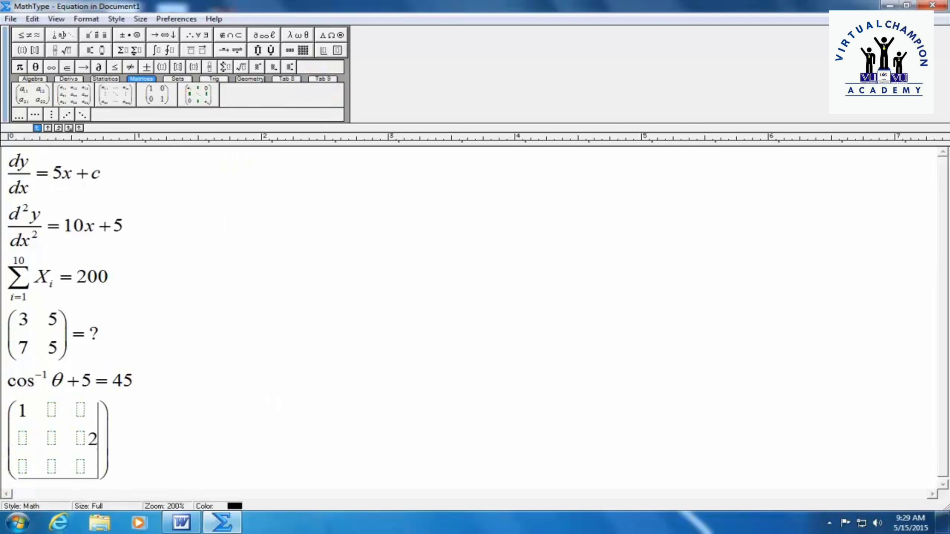
pyautogui.press('BackSpace')
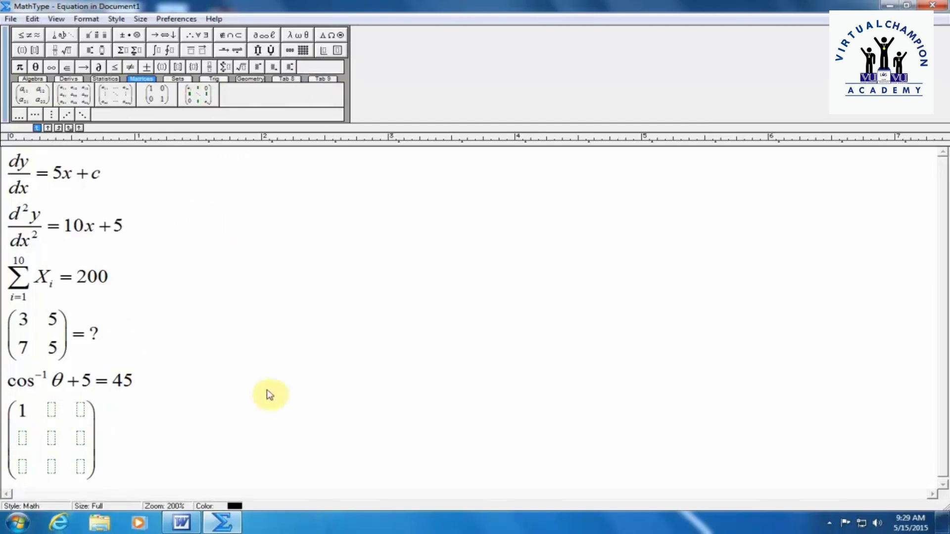
pyautogui.click(59, 417)
pyautogui.write('2')
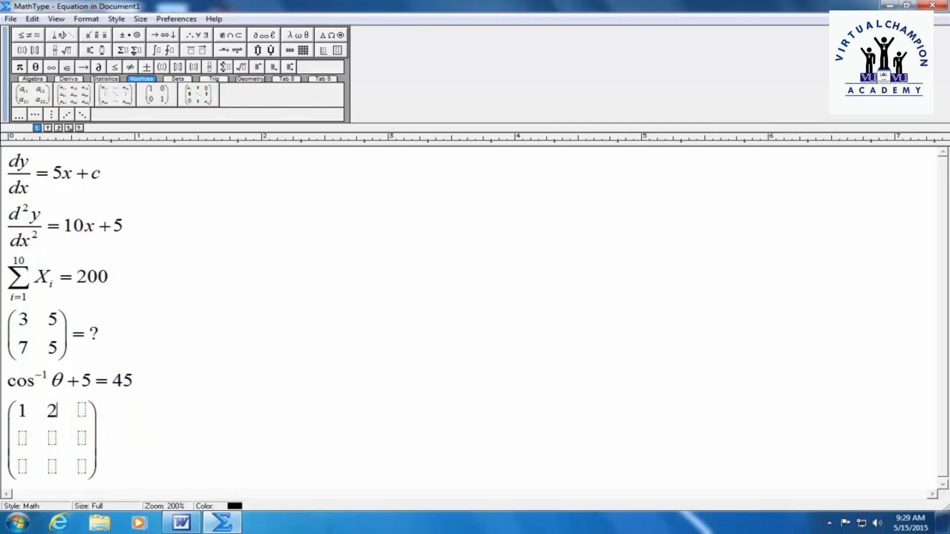
pyautogui.click(81, 414)
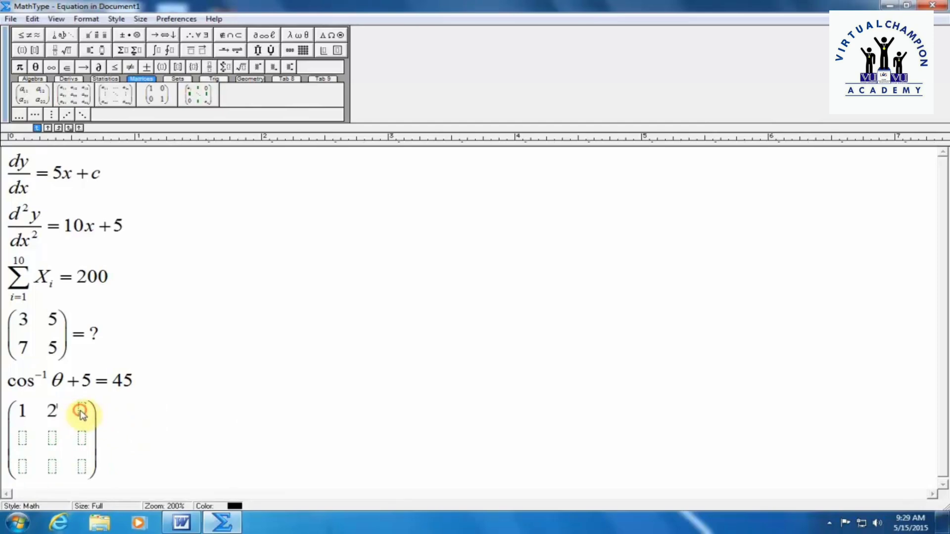
pyautogui.write('5')
# - Fill the second row of the parenthesised 3 by 3 matrix with 4, 5 and 7
pyautogui.click(22, 439)
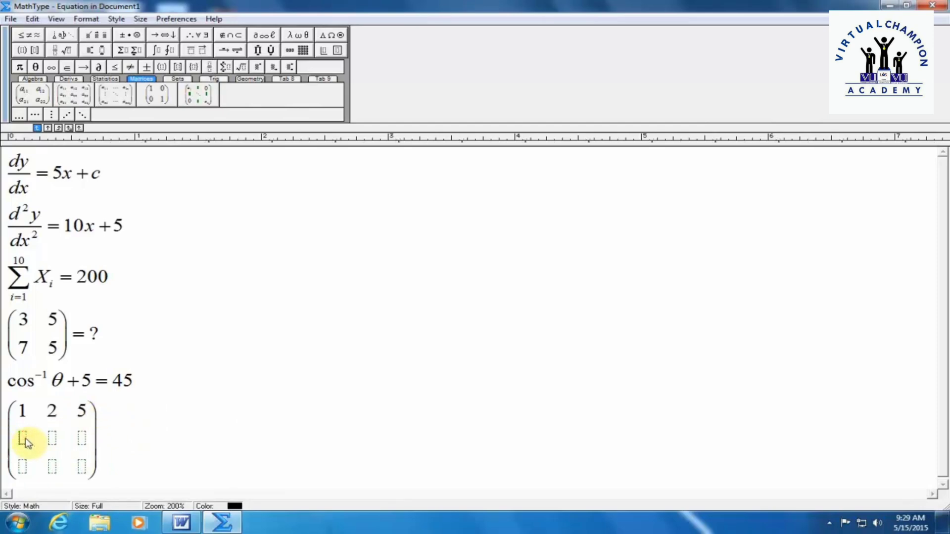
pyautogui.write('4')
pyautogui.click(54, 439)
pyautogui.write('5')
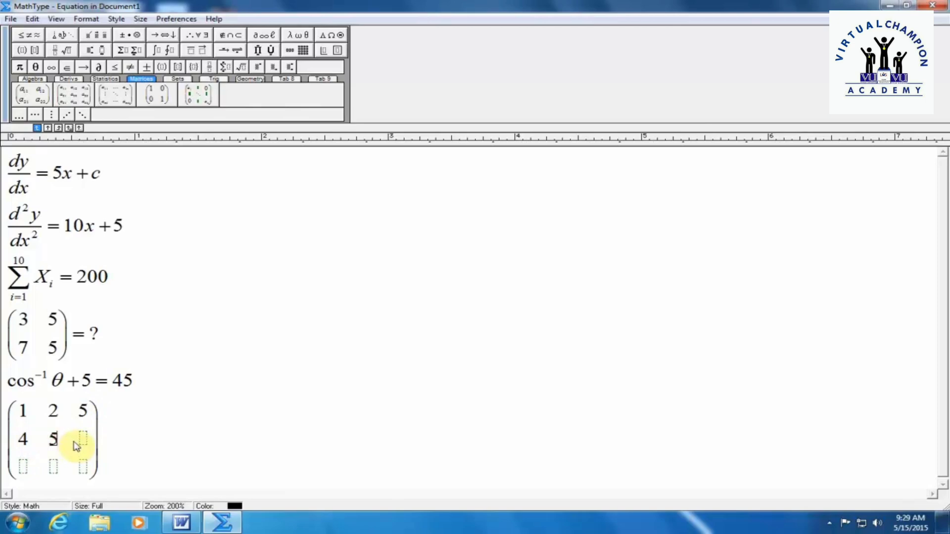
pyautogui.click(80, 438)
pyautogui.write('7')
# - Fill the third row of the parenthesised 3 by 3 matrix with 8, 5 and 9
pyautogui.click(25, 467)
pyautogui.write('8')
pyautogui.click(54, 467)
pyautogui.write('5')
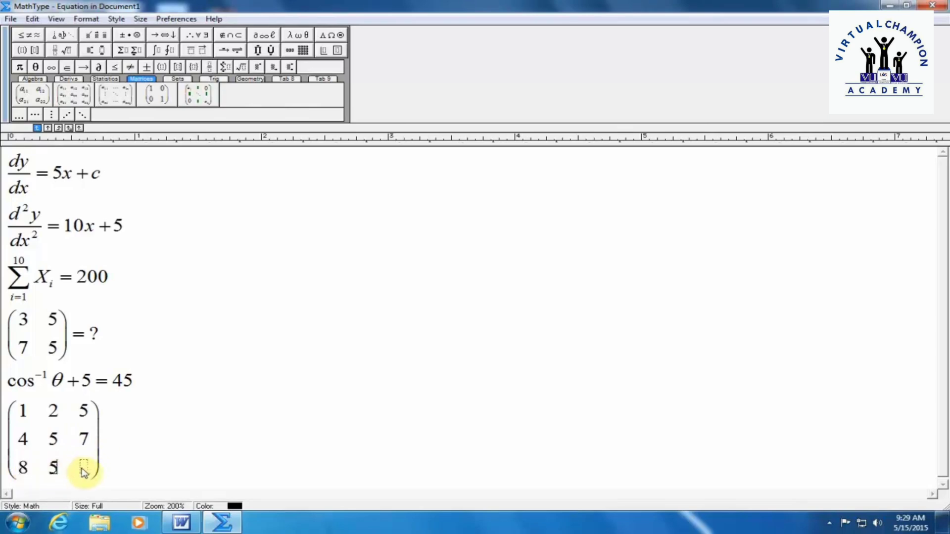
pyautogui.click(82, 467)
pyautogui.write('9')
# - Write = ? after the parenthesised 3 by 3 matrix and start a new line below it
pyautogui.click(126, 462)
pyautogui.write('= 45')
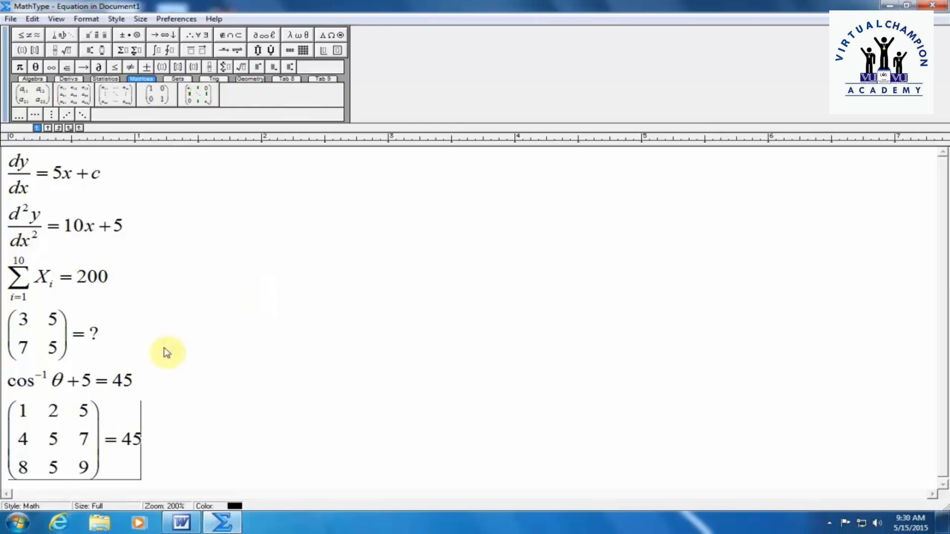
pyautogui.press('BackSpace')
pyautogui.press('BackSpace')
pyautogui.write('?')
pyautogui.press('Return')
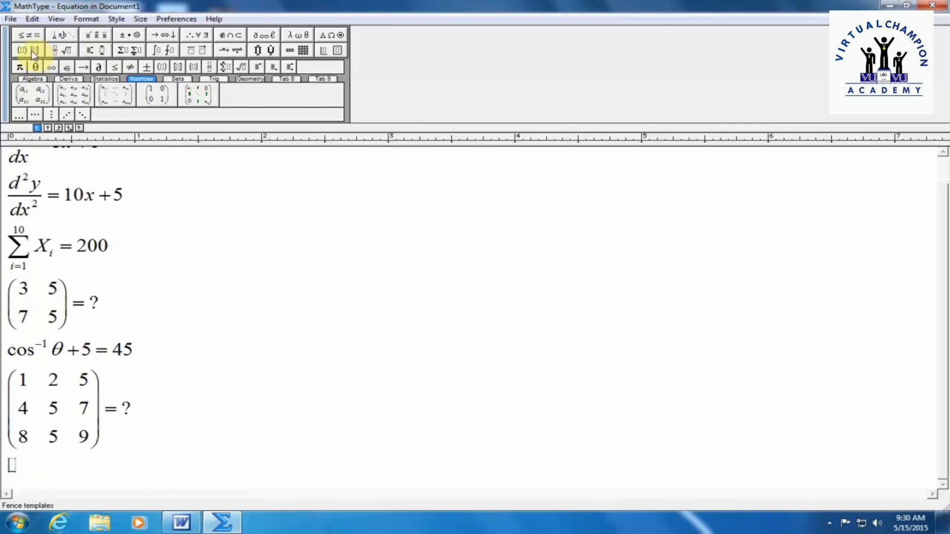
# - Replace the question mark after the 3 by 3 matrix with 45
pyautogui.click(130, 409)
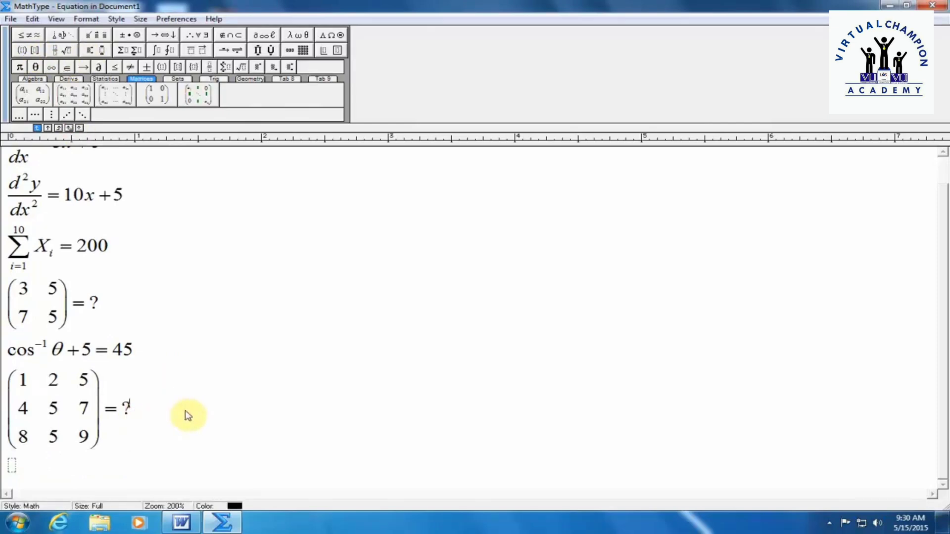
pyautogui.press('BackSpace')
pyautogui.write('45')
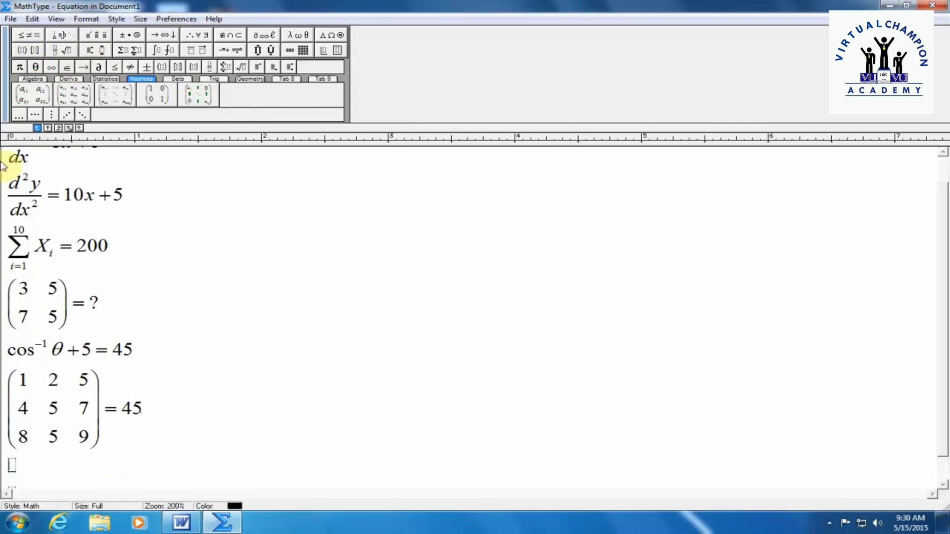
# - Insert a pair of vertical bars with an empty slot on the line below the 3 by 3 matrix
pyautogui.click(21, 50)
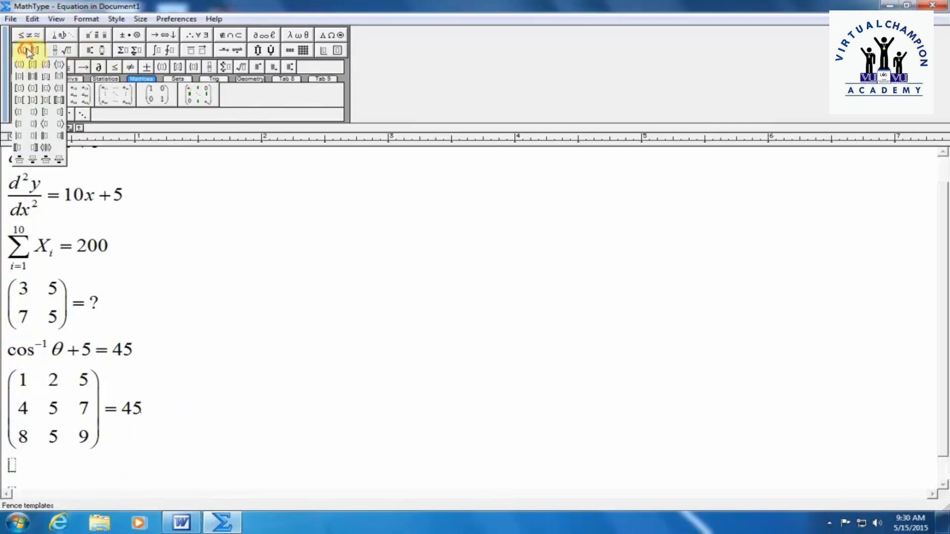
pyautogui.click(20, 78)
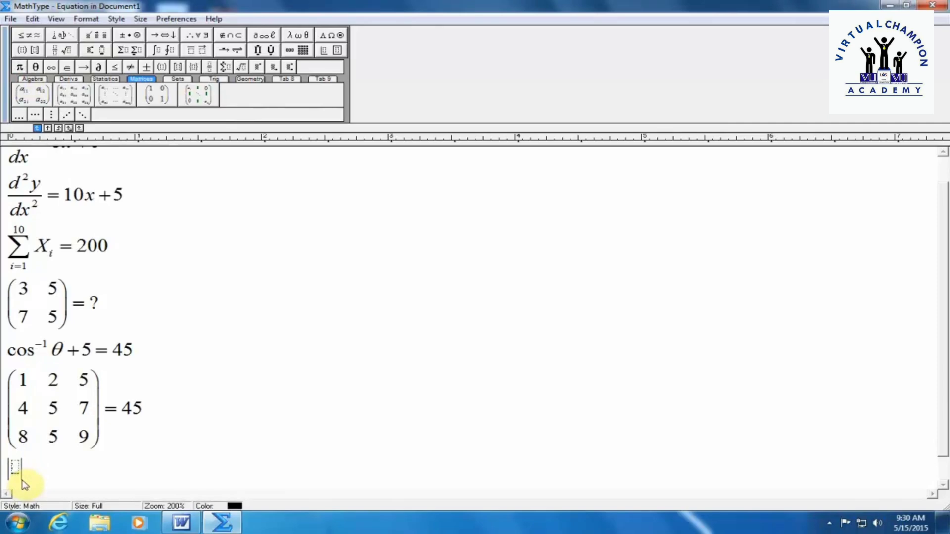
pyautogui.write('x')
# - Try a custom matrix of 5 rows and 5 columns between the vertical bars and undo it
pyautogui.click(302, 51)
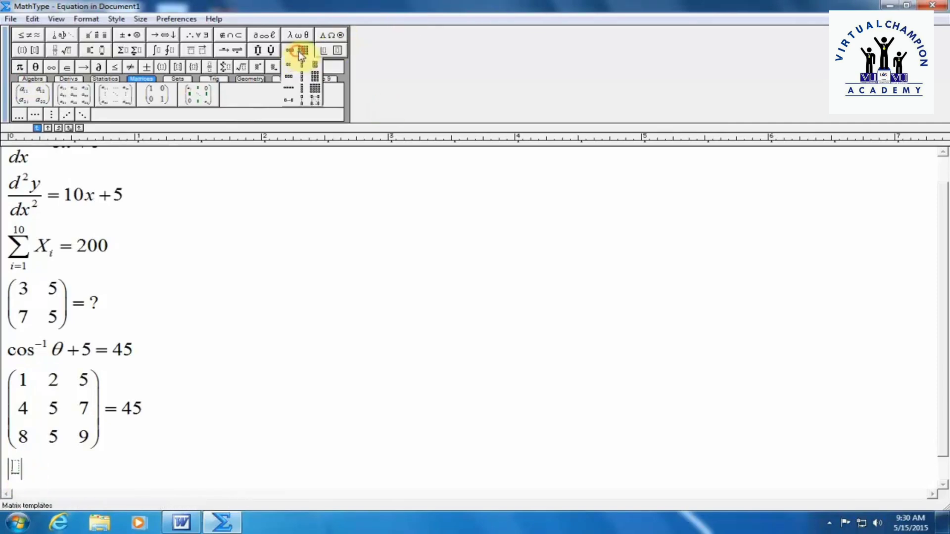
pyautogui.click(300, 54)
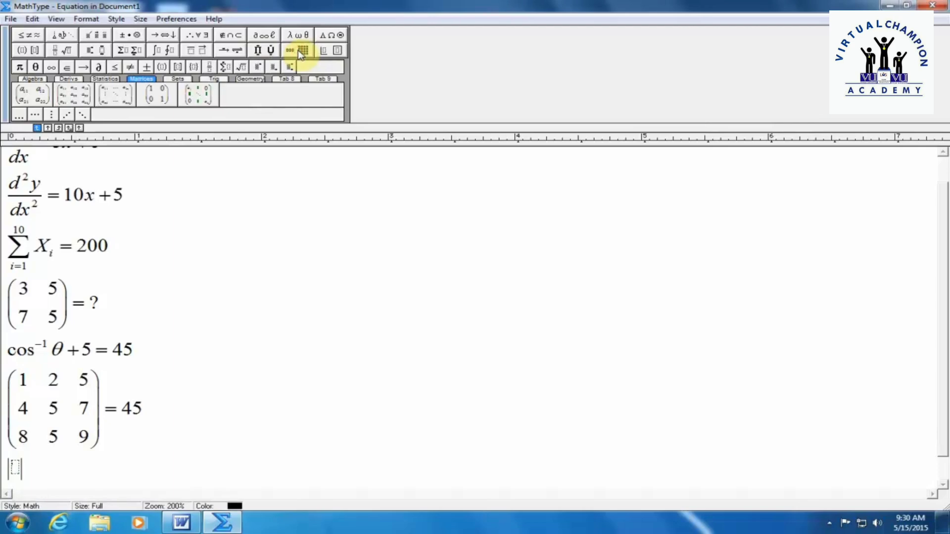
pyautogui.click(299, 51)
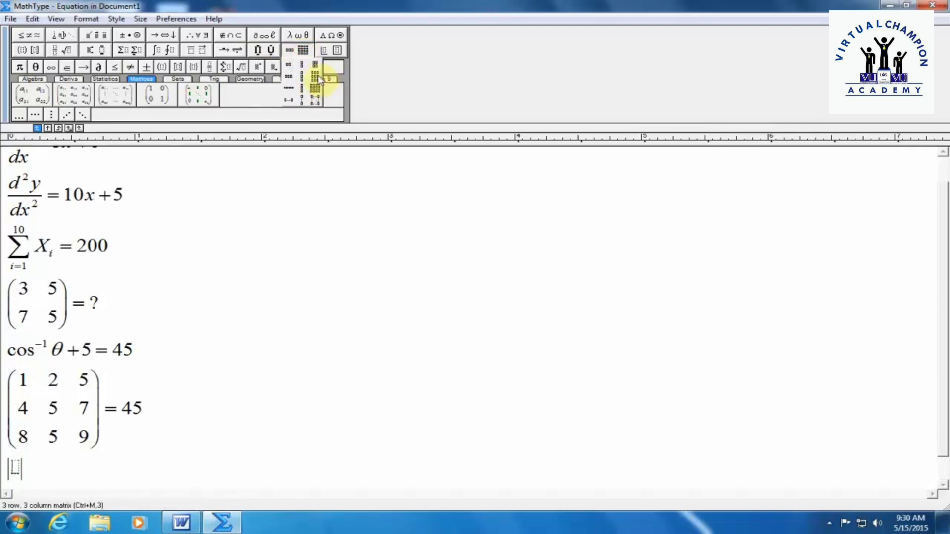
pyautogui.click(314, 102)
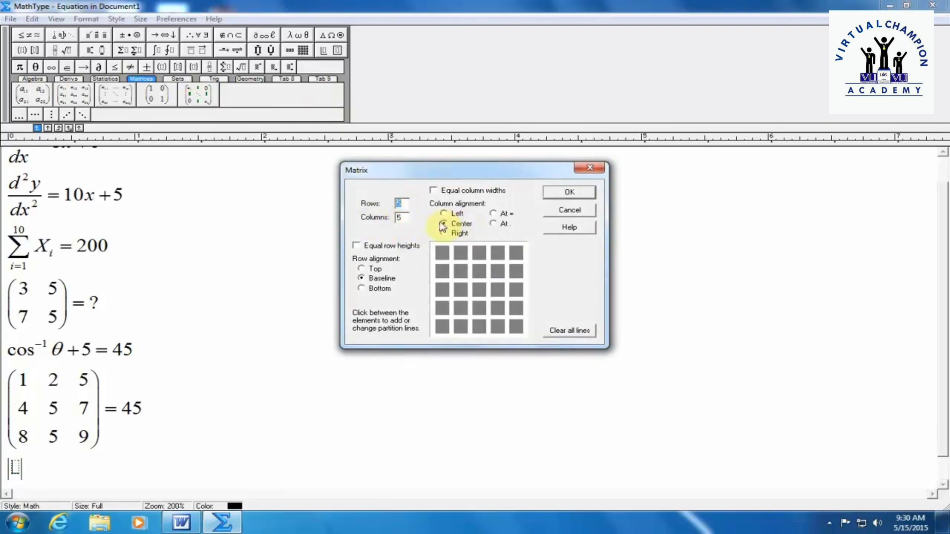
pyautogui.click(582, 193)
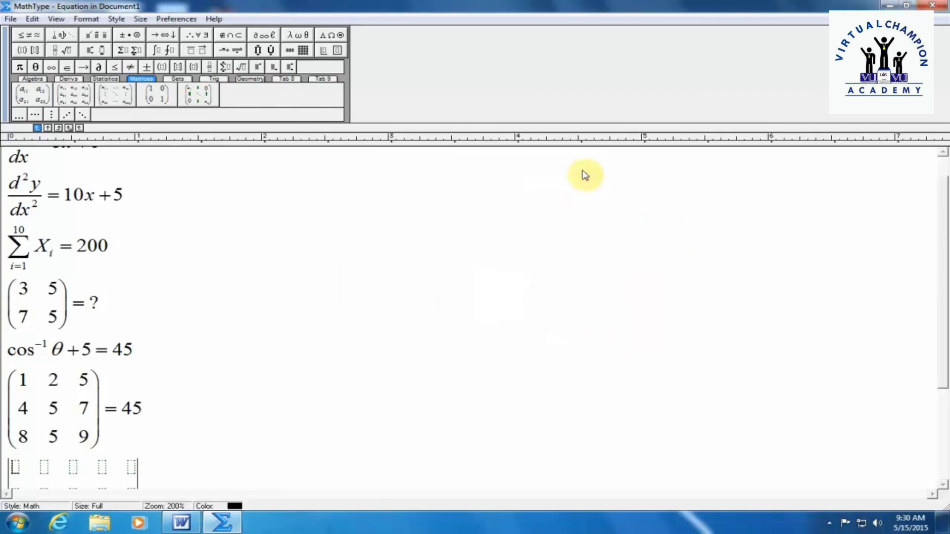
pyautogui.scroll(-5, 371, 314)
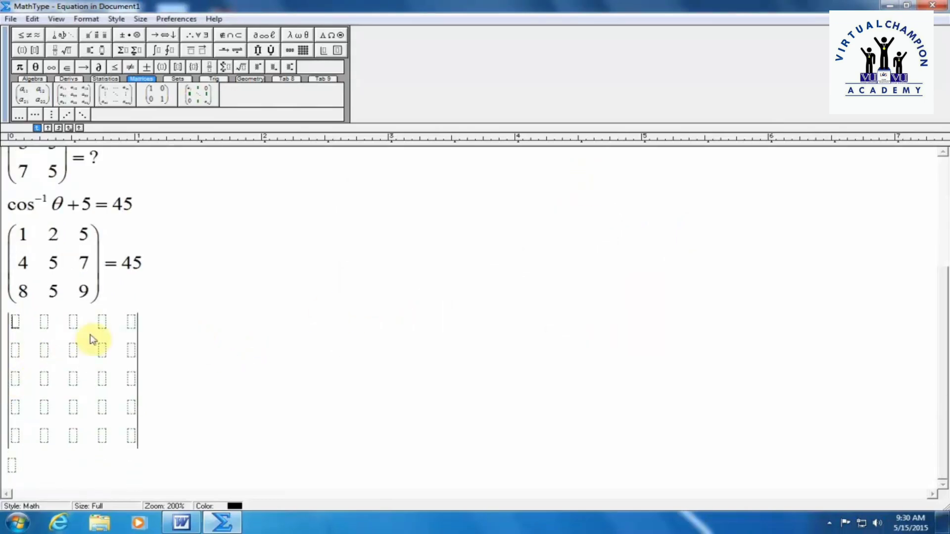
pyautogui.hotkey('ctrl', 'z')
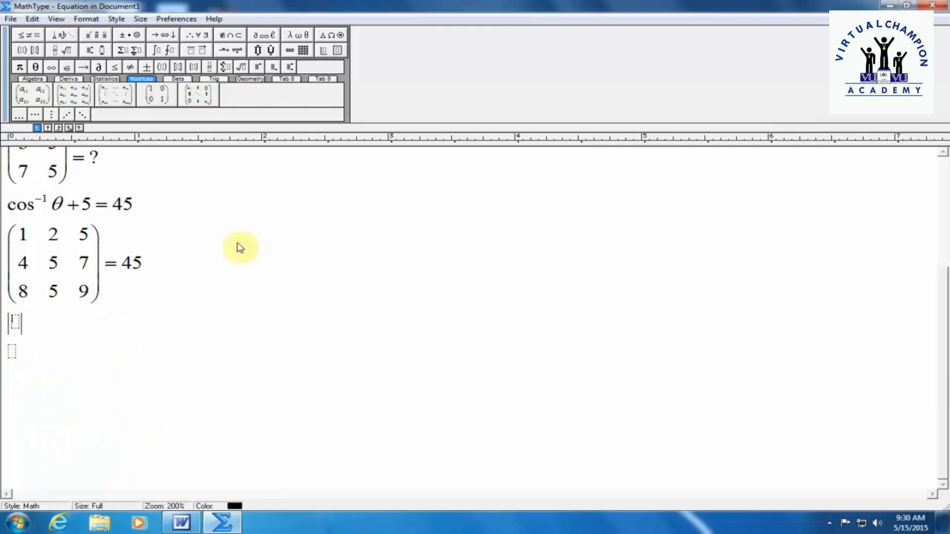
# - Insert a custom-sized matrix of 3 rows and 3 columns between the vertical bars
pyautogui.click(297, 50)
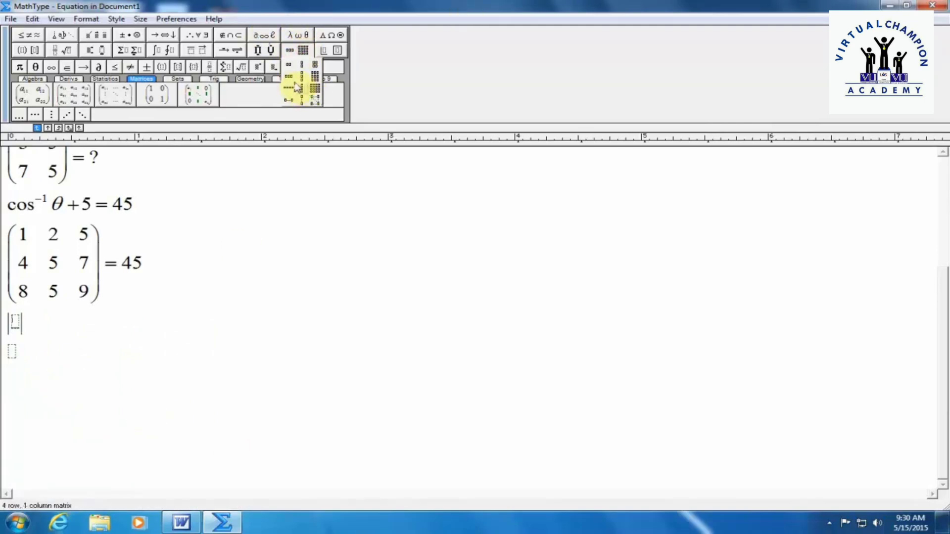
pyautogui.click(314, 101)
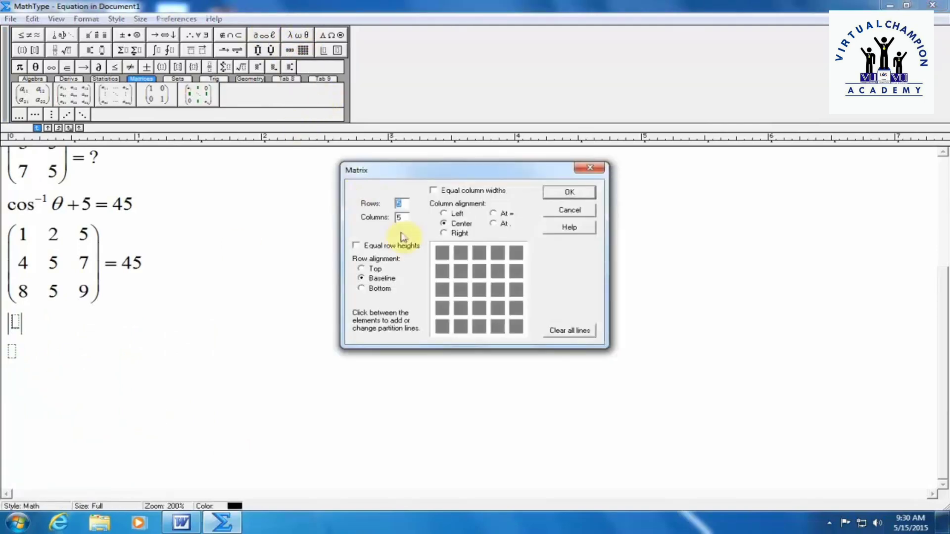
pyautogui.write('3')
pyautogui.doubleClick(401, 217)
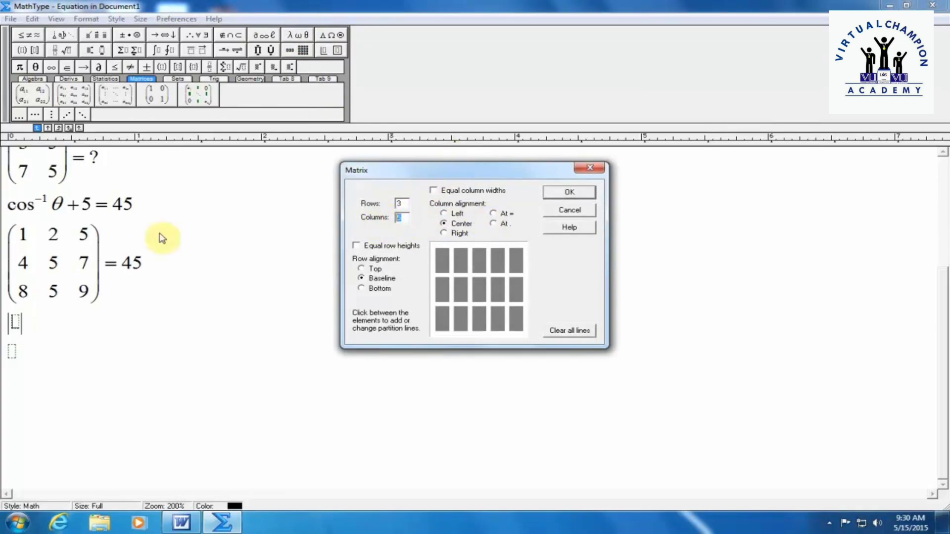
pyautogui.write('4')
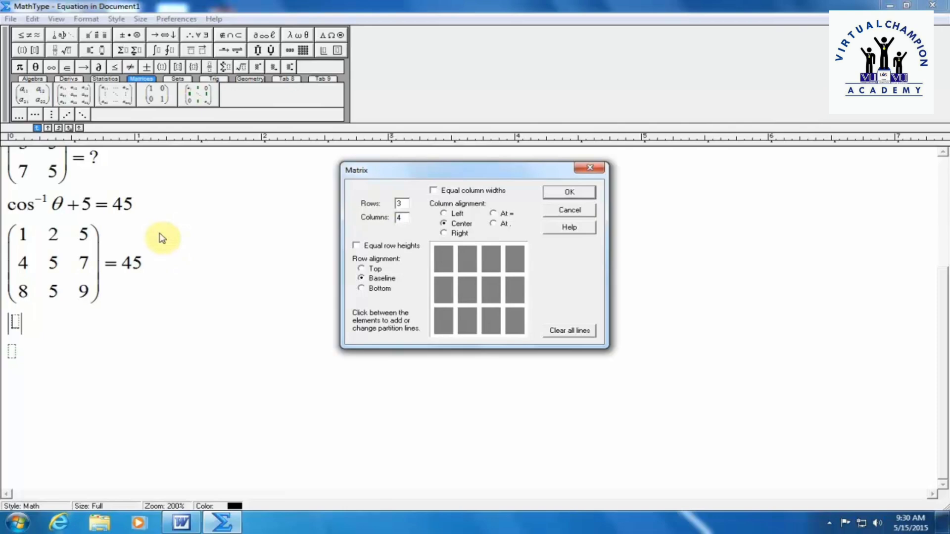
pyautogui.press('BackSpace')
pyautogui.write('1')
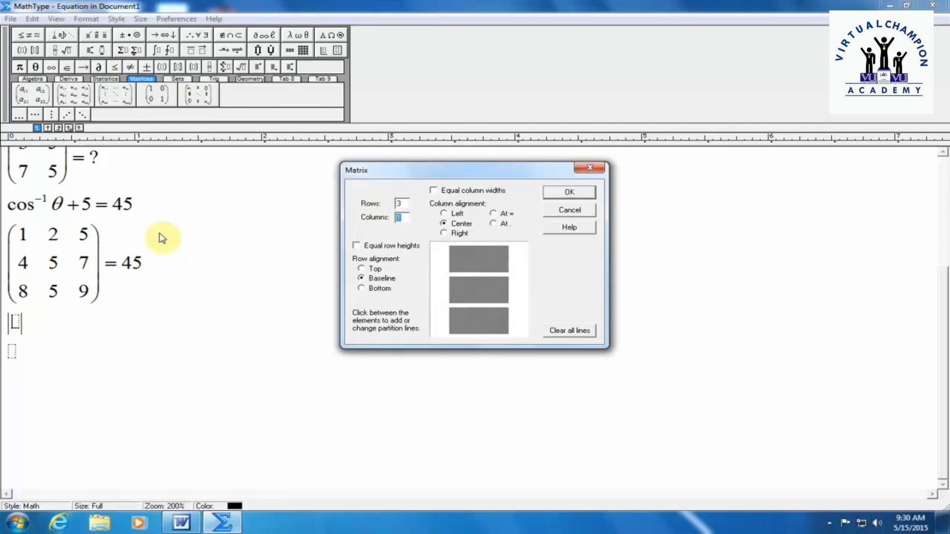
pyautogui.write('3')
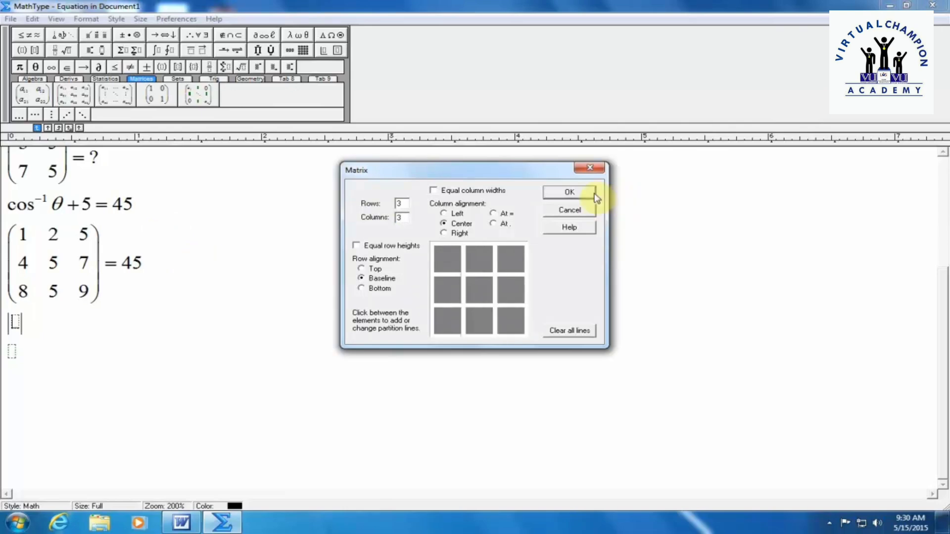
pyautogui.click(568, 193)
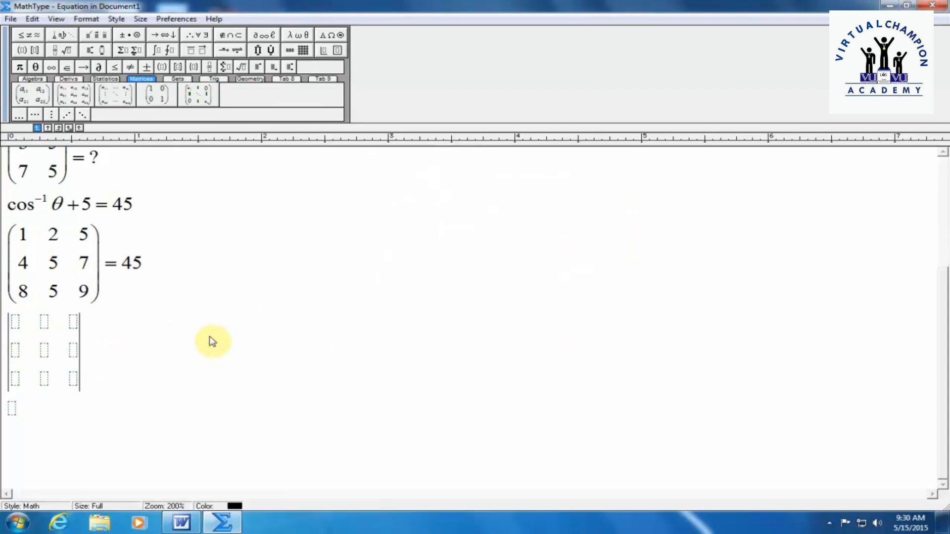
# - Fill the first row of the determinant between the vertical bars with 1, 2 and 3
pyautogui.click(15, 323)
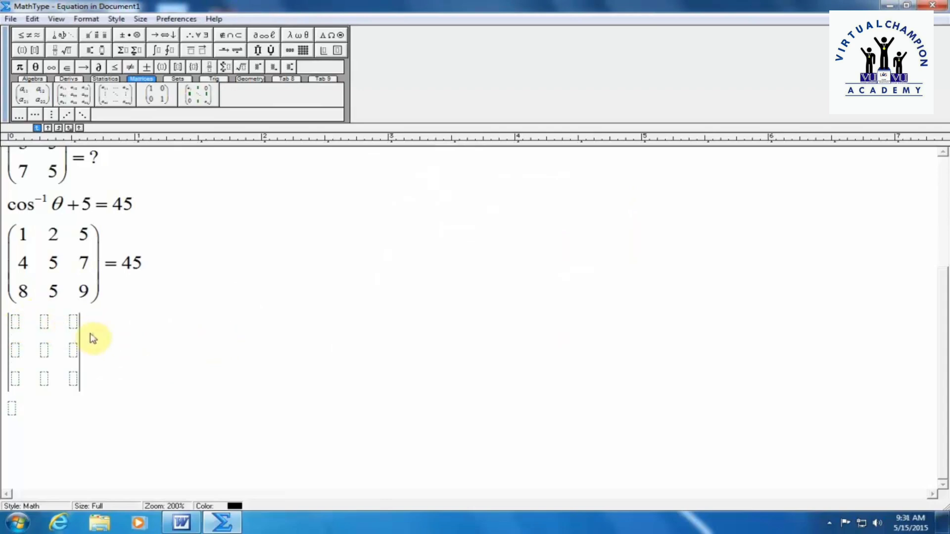
pyautogui.write('1')
pyautogui.click(47, 322)
pyautogui.write('2')
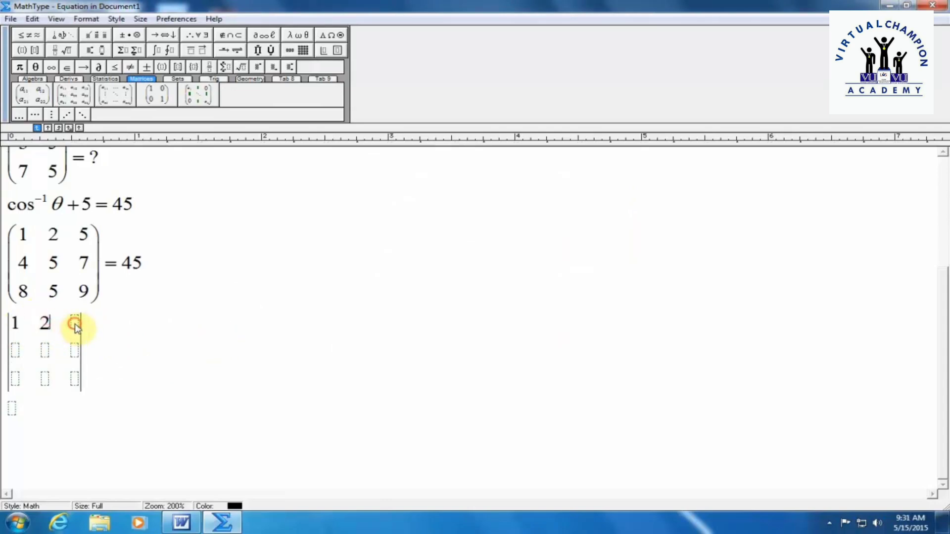
pyautogui.click(74, 326)
pyautogui.write('3')
# - Fill the second row of the determinant between the vertical bars with 4, 5 and 6
pyautogui.click(16, 352)
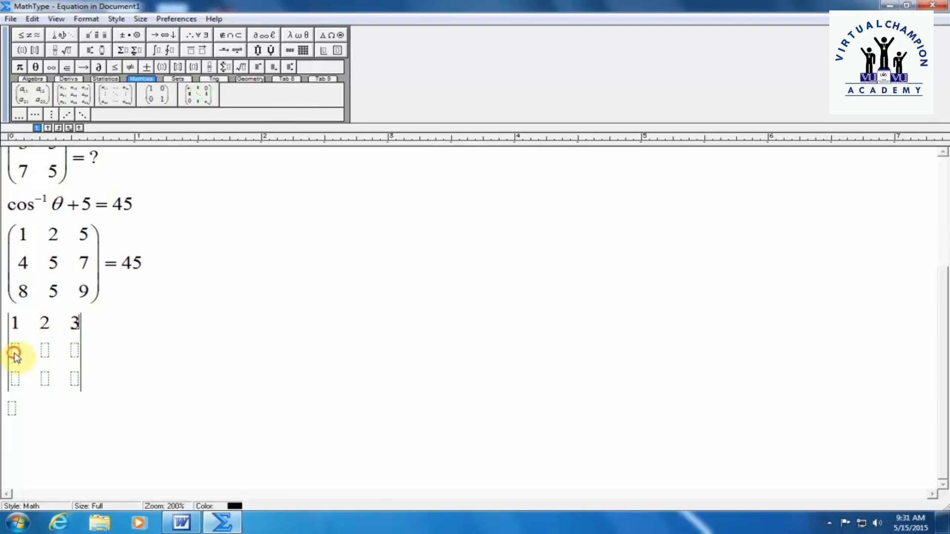
pyautogui.write('4')
pyautogui.click(47, 350)
pyautogui.write('5')
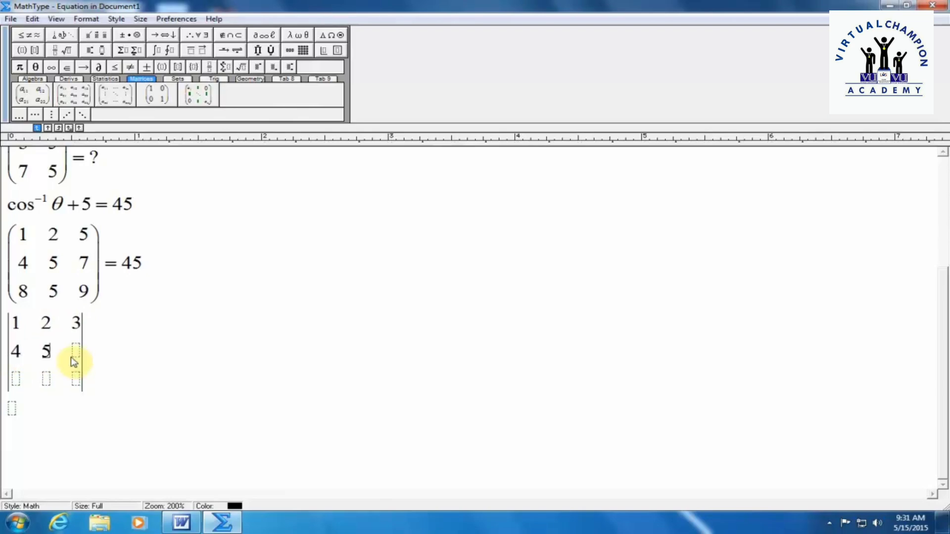
pyautogui.click(75, 354)
pyautogui.write('6')
# - Fill the third row of the determinant with 7, 8 and 9 and write =100 after the closing bar
pyautogui.click(16, 379)
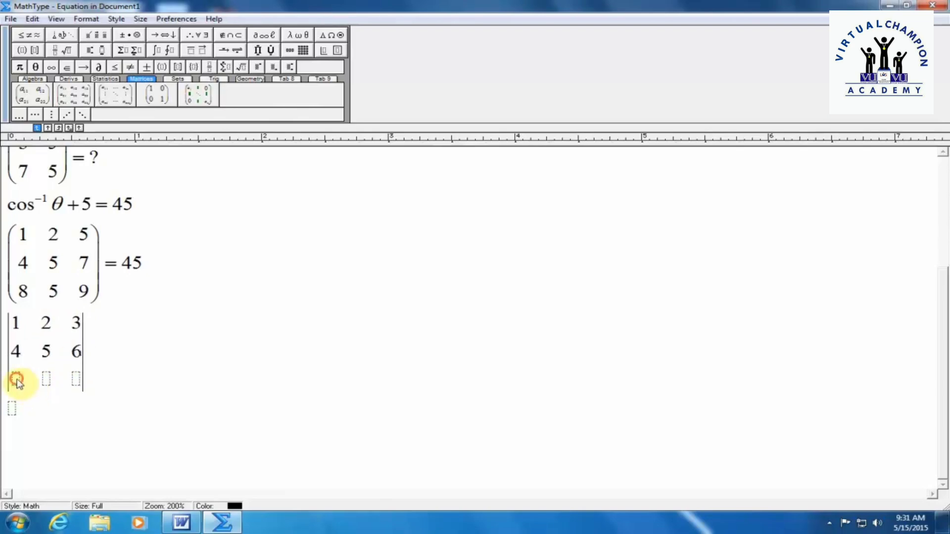
pyautogui.write('7')
pyautogui.click(46, 380)
pyautogui.write('8')
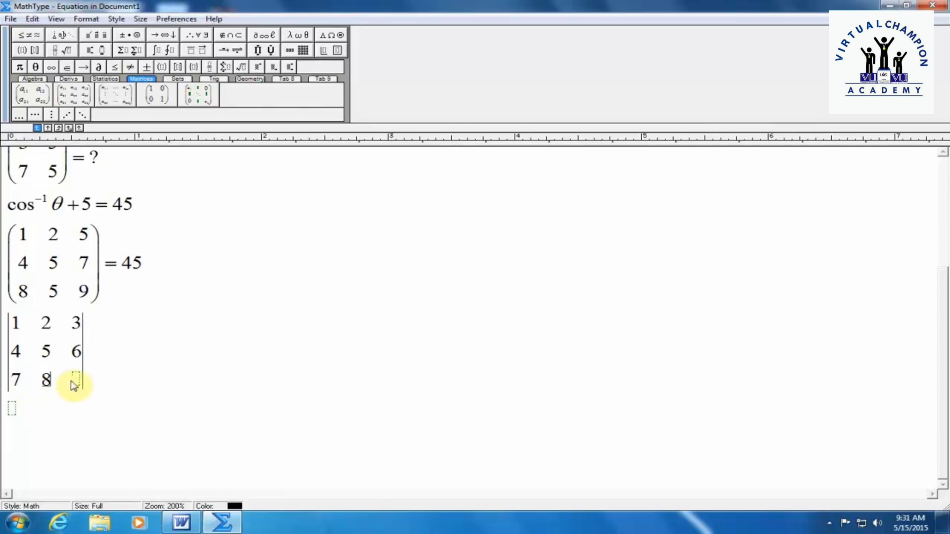
pyautogui.click(75, 382)
pyautogui.write('9')
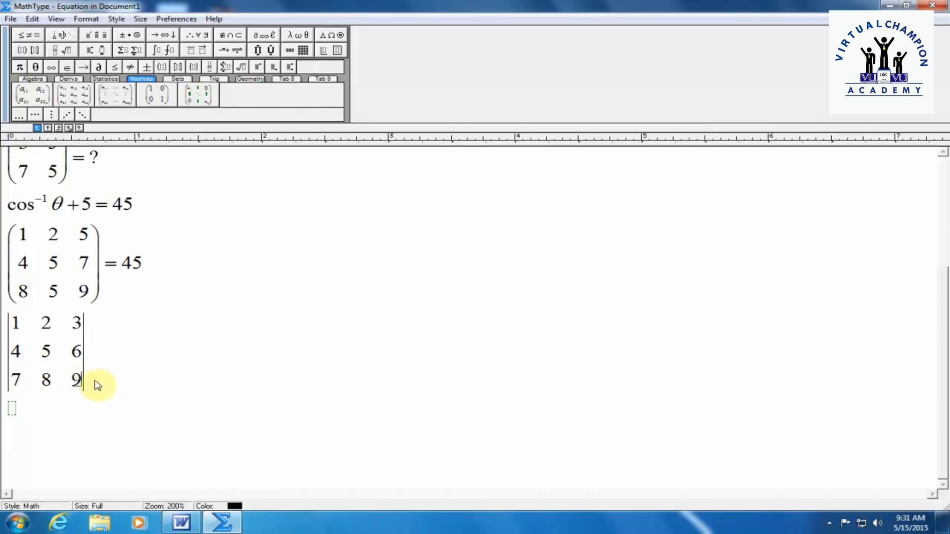
pyautogui.click(94, 349)
pyautogui.write('=100')
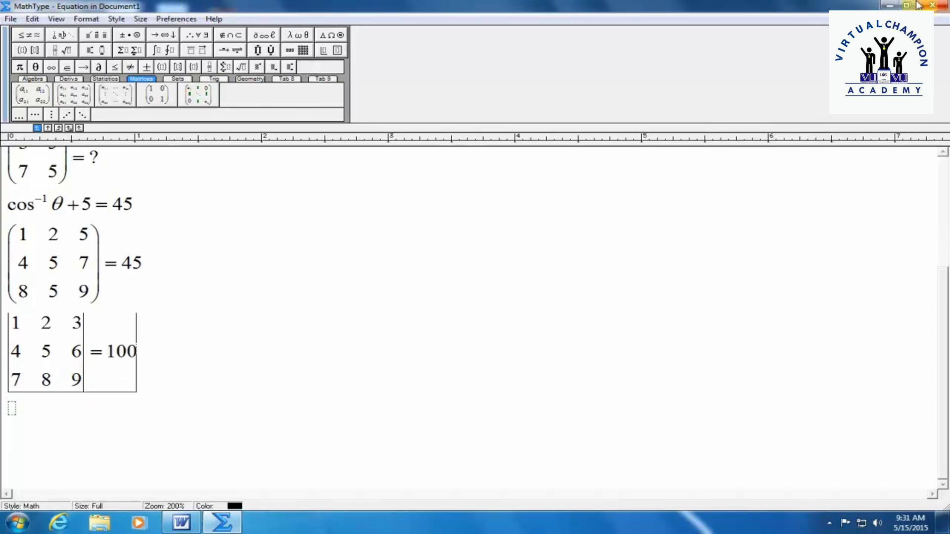
# - Close the equation editor, saving the changes to the equation, and review the inserted block in the Word document
pyautogui.click(942, 7)
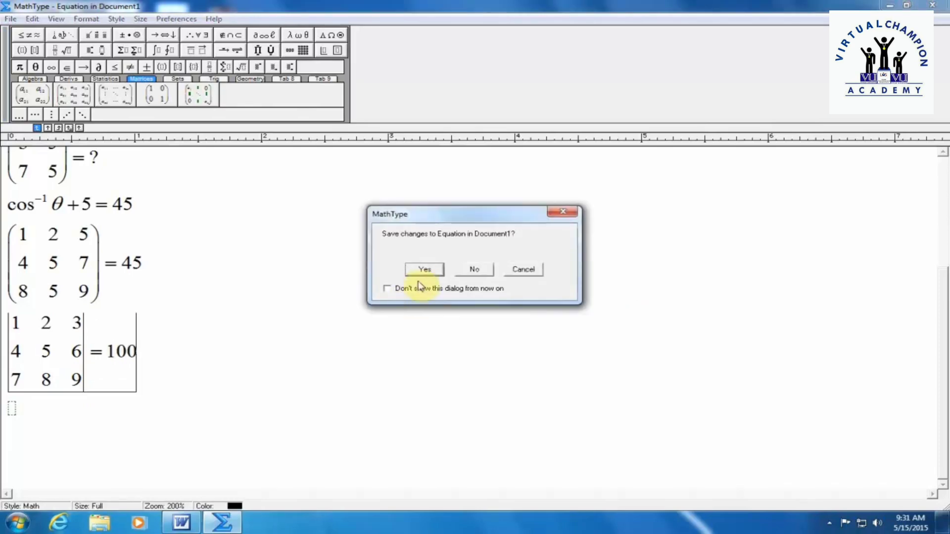
pyautogui.click(424, 269)
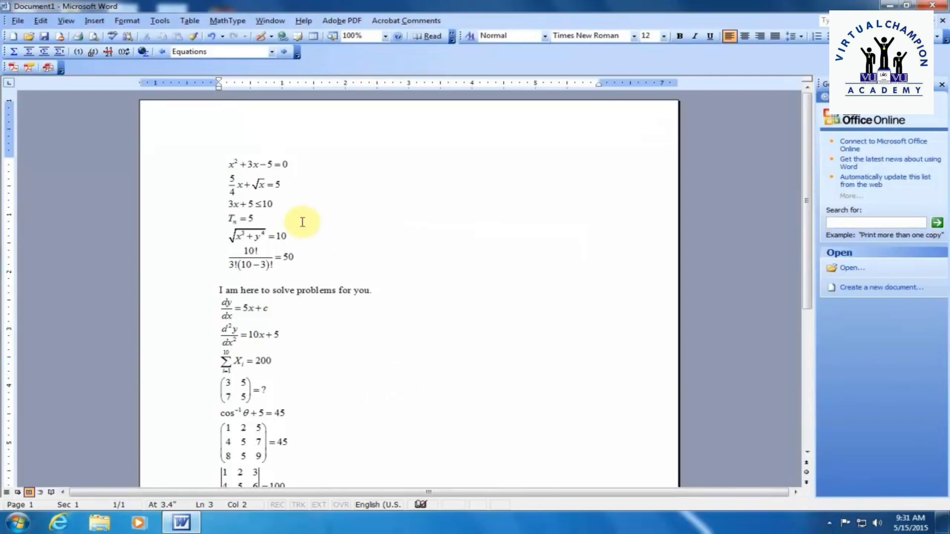
pyautogui.scroll(-2, 302, 217)
pyautogui.scroll(-2, 298, 224)
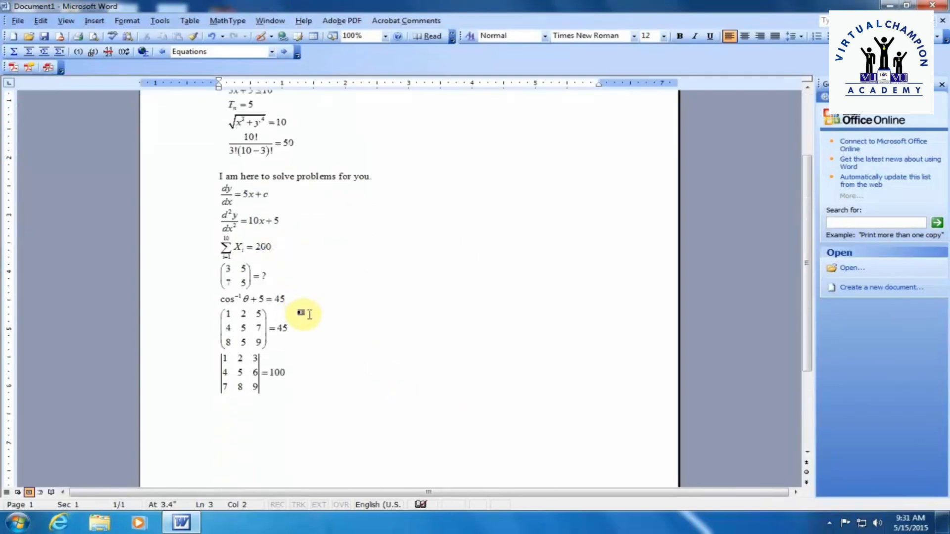